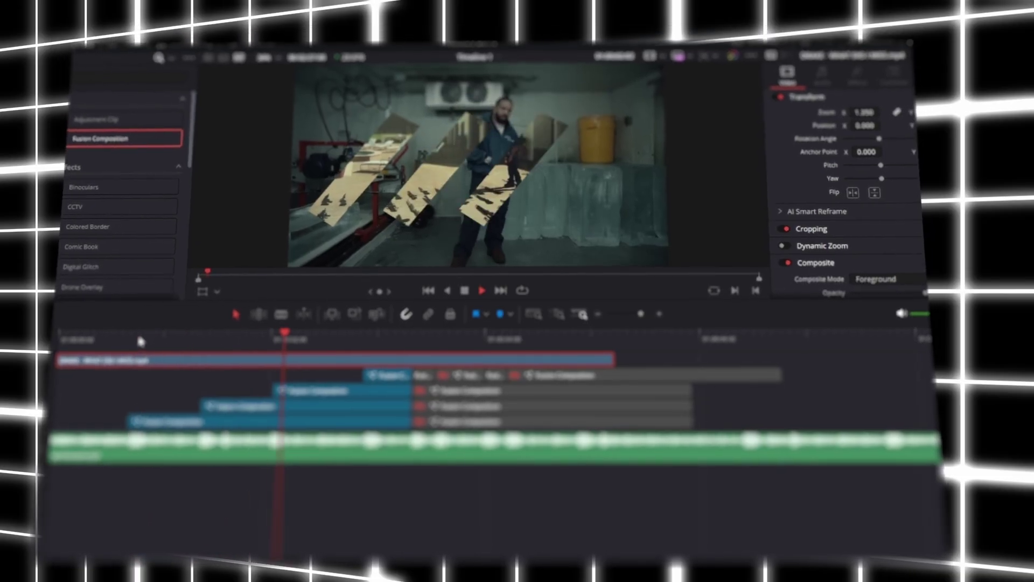
{"action": "left_click", "coordinate": [148, 340]}
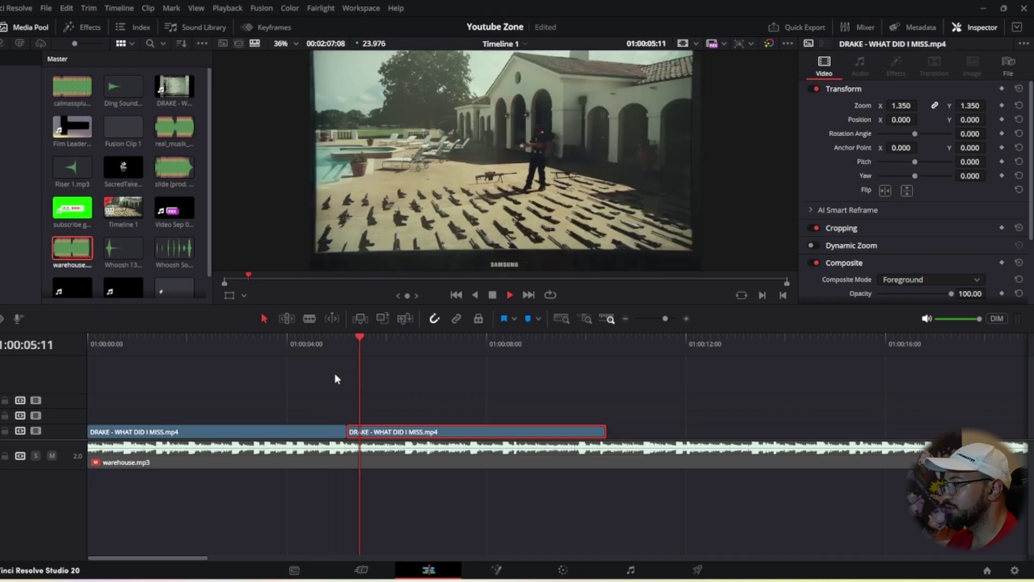
Move the second video clip to video track 3, directly above the first clip at the start of the timeline
{"action": "left_click_drag", "start_coordinate": [373, 342], "coordinate": [395, 395]}
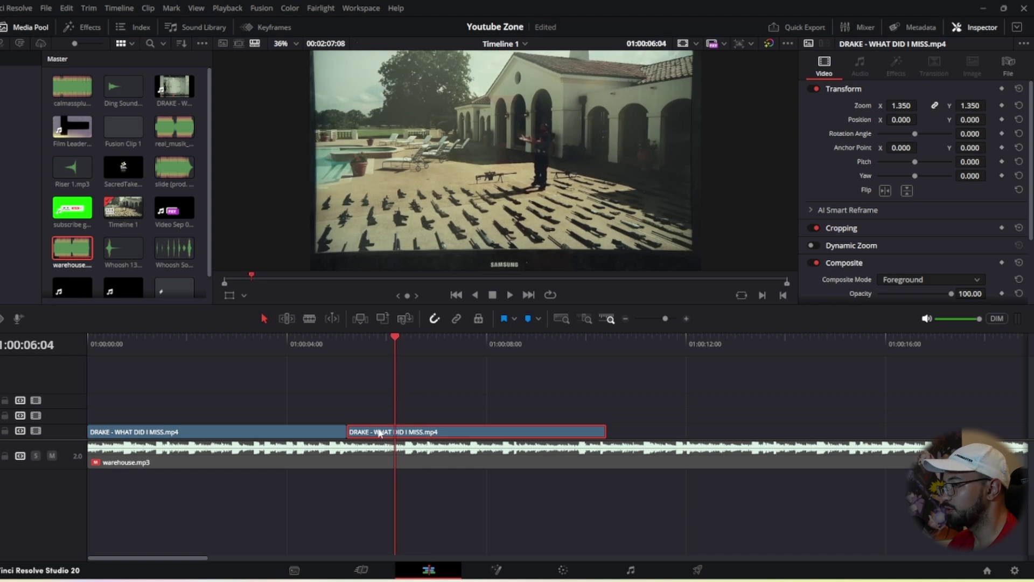
{"action": "left_click_drag", "start_coordinate": [380, 432], "coordinate": [115, 405]}
{"action": "left_click", "coordinate": [131, 363]}
{"action": "key", "text": "Home"}
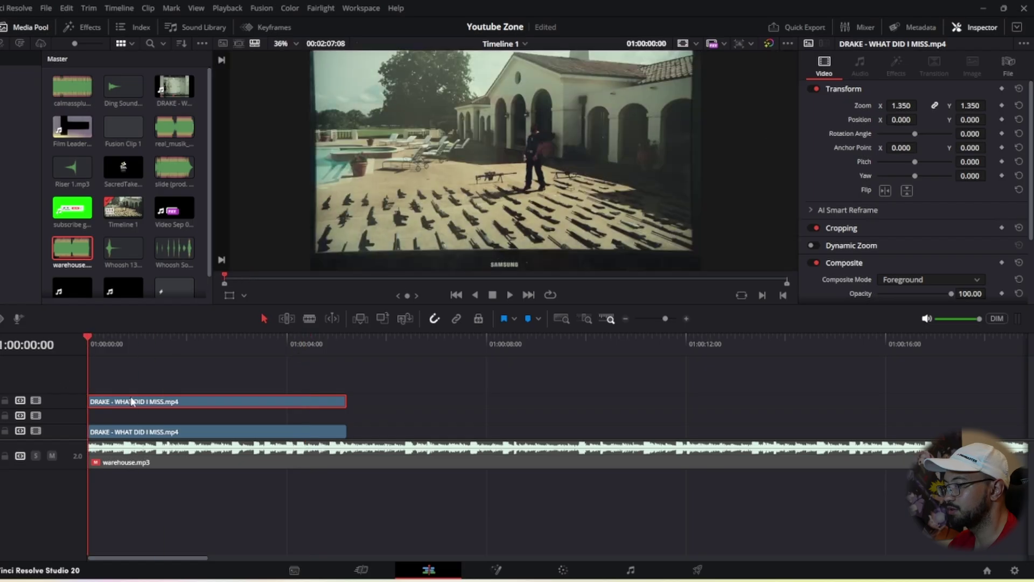
Briefly disable the upper video clip to view the clip beneath it, and enable it again
{"action": "key", "text": "d"}
{"action": "left_click", "coordinate": [96, 361]}
{"action": "left_click_drag", "start_coordinate": [101, 345], "coordinate": [87, 377]}
{"action": "left_click", "coordinate": [154, 401]}
{"action": "key", "text": "d"}
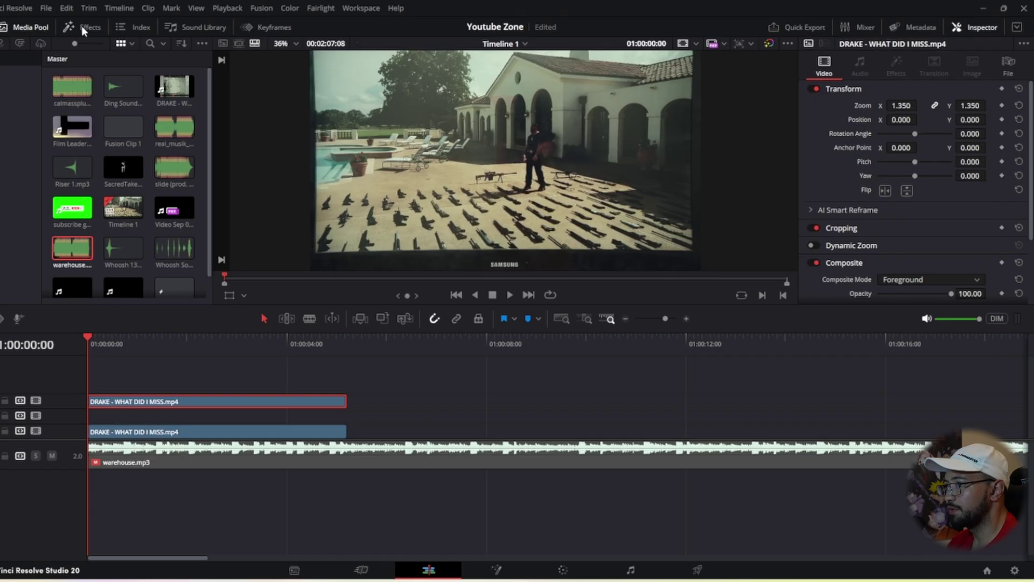
Add a Fusion Composition on video track 2 between the two video clips and match its length to theirs
{"action": "left_click", "coordinate": [82, 27]}
{"action": "left_click_drag", "start_coordinate": [116, 133], "coordinate": [82, 420]}
{"action": "left_click_drag", "start_coordinate": [336, 416], "coordinate": [346, 418]}
{"action": "left_click", "coordinate": [132, 418]}
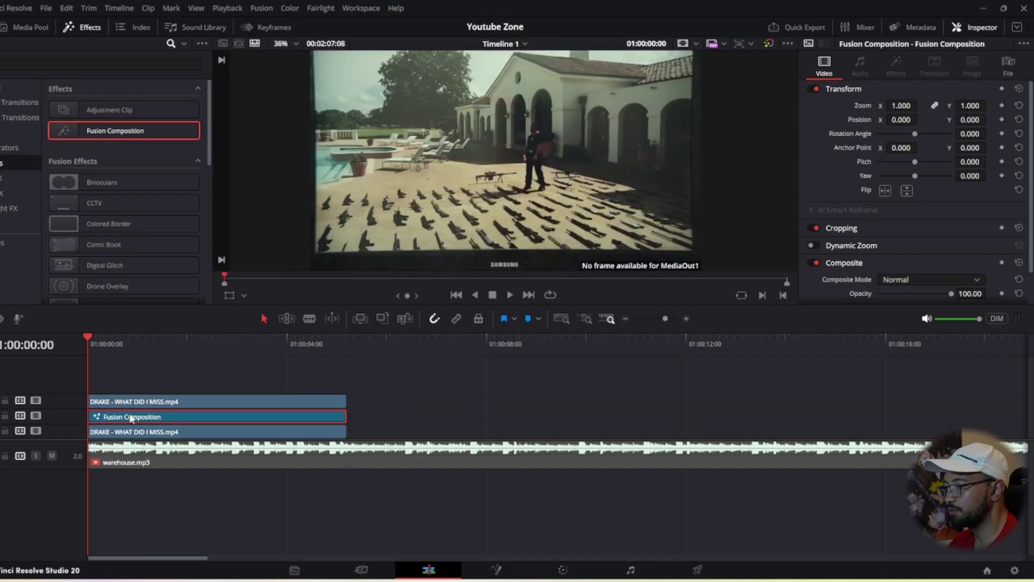
Open the Fusion composition in the Fusion page and add a Background node connected to MediaOut1
{"action": "right_click", "coordinate": [167, 418]}
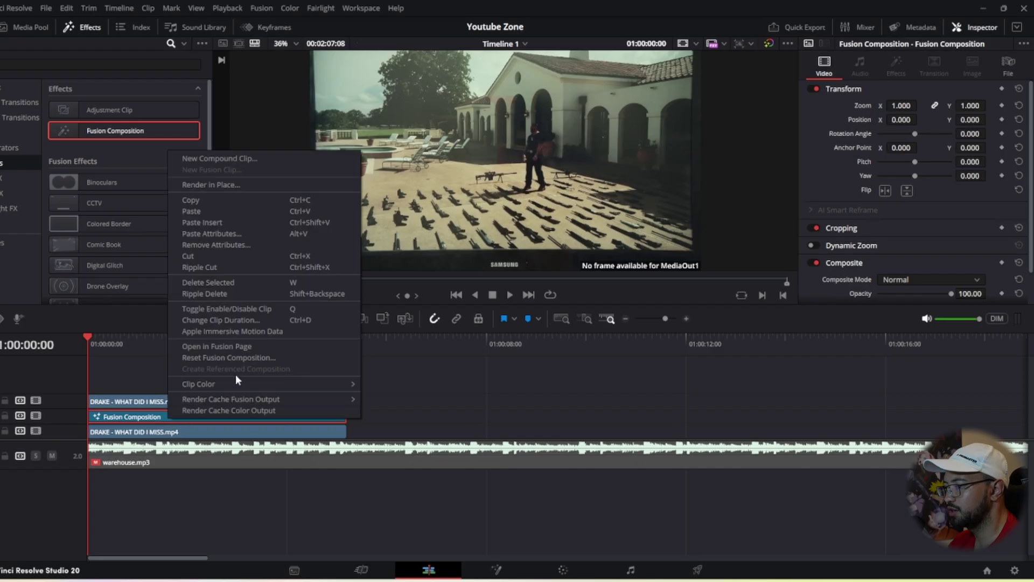
{"action": "left_click", "coordinate": [245, 346]}
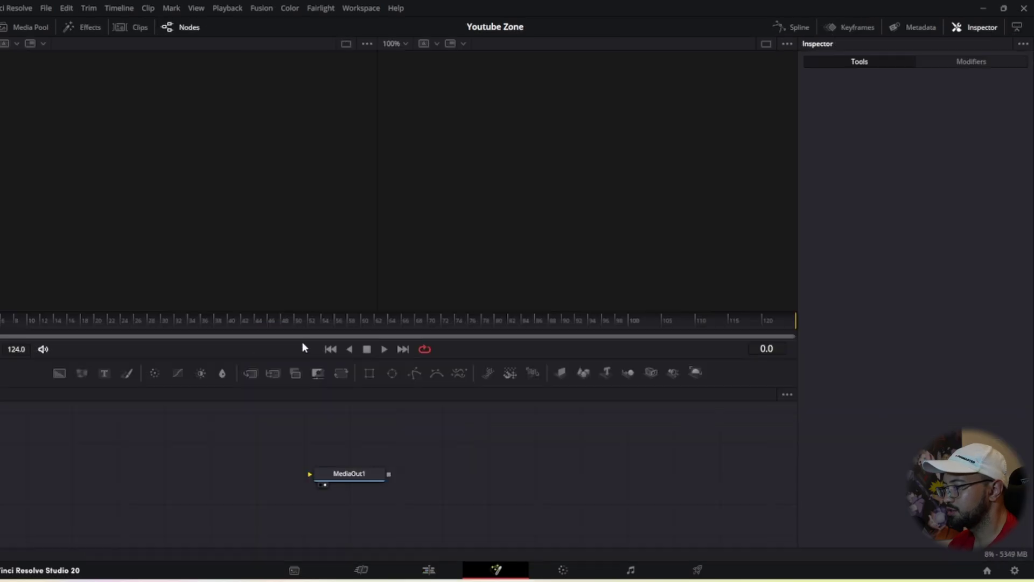
{"action": "left_click_drag", "start_coordinate": [60, 372], "coordinate": [347, 439]}
{"action": "left_click_drag", "start_coordinate": [360, 477], "coordinate": [358, 474]}
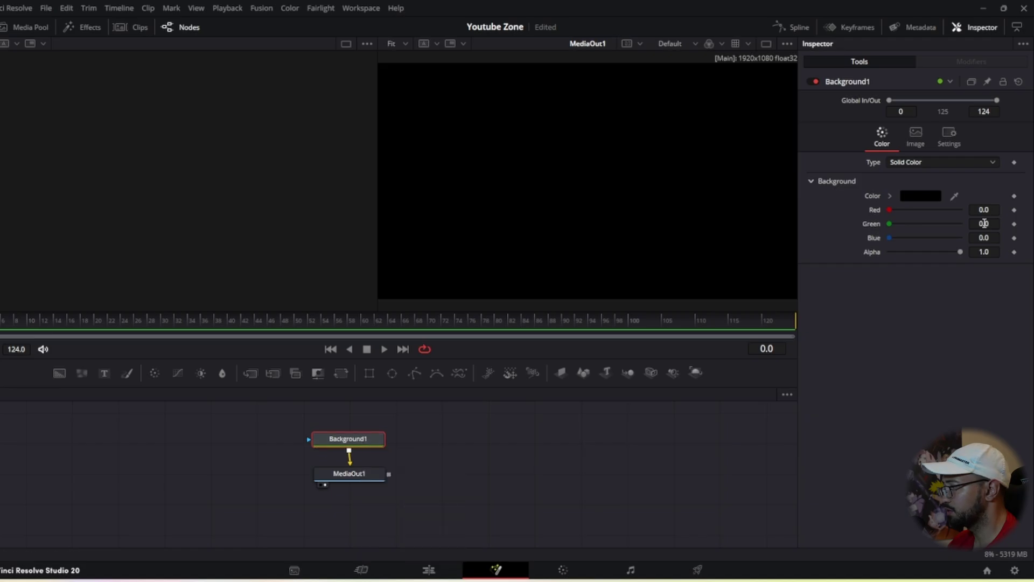
Set the Background1 node's solid color to white (#ffffff)
{"action": "left_click", "coordinate": [916, 197]}
{"action": "left_click", "coordinate": [469, 354]}
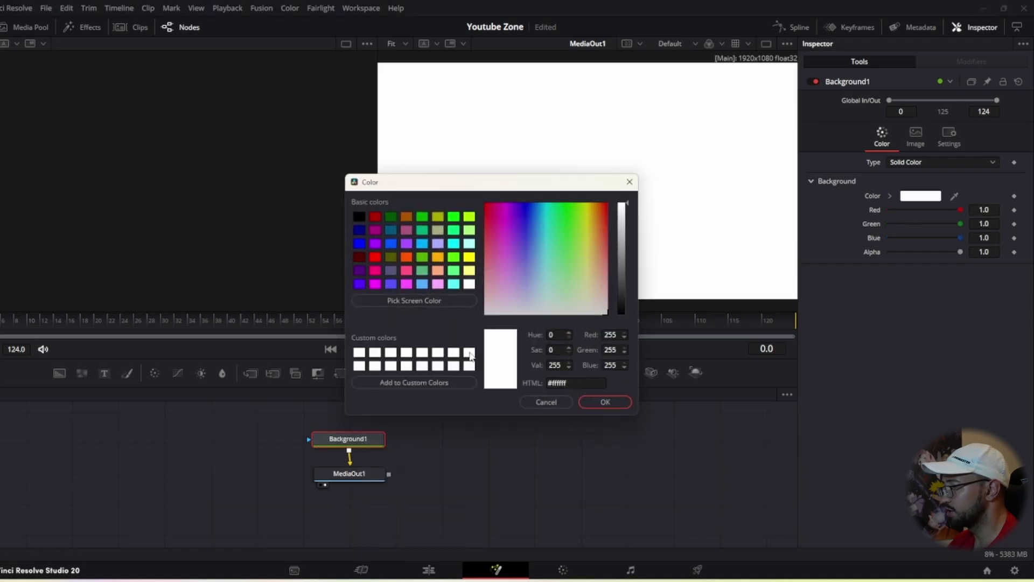
{"action": "left_click", "coordinate": [608, 402]}
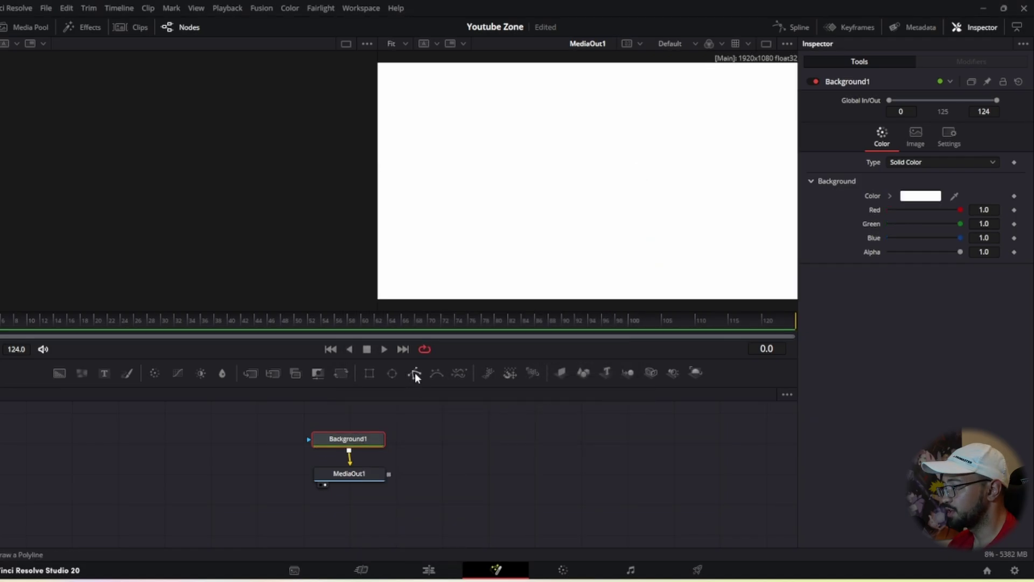
Add a separate Polygon node and draw a closed four-point slanted shape in the left half of the frame
{"action": "left_click", "coordinate": [414, 373]}
{"action": "left_click_drag", "start_coordinate": [351, 431], "coordinate": [208, 437]}
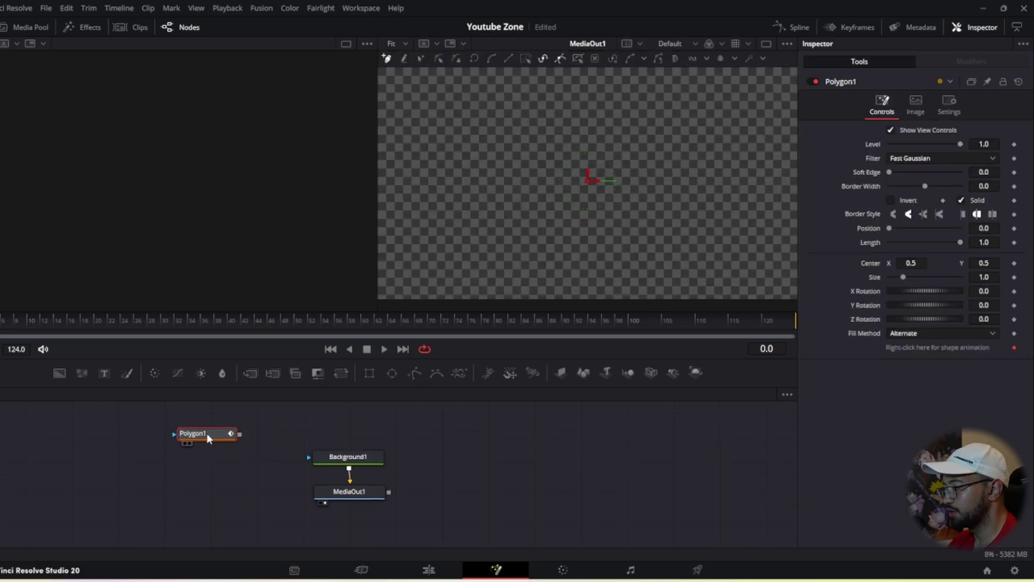
{"action": "left_click_drag", "start_coordinate": [139, 435], "coordinate": [128, 431]}
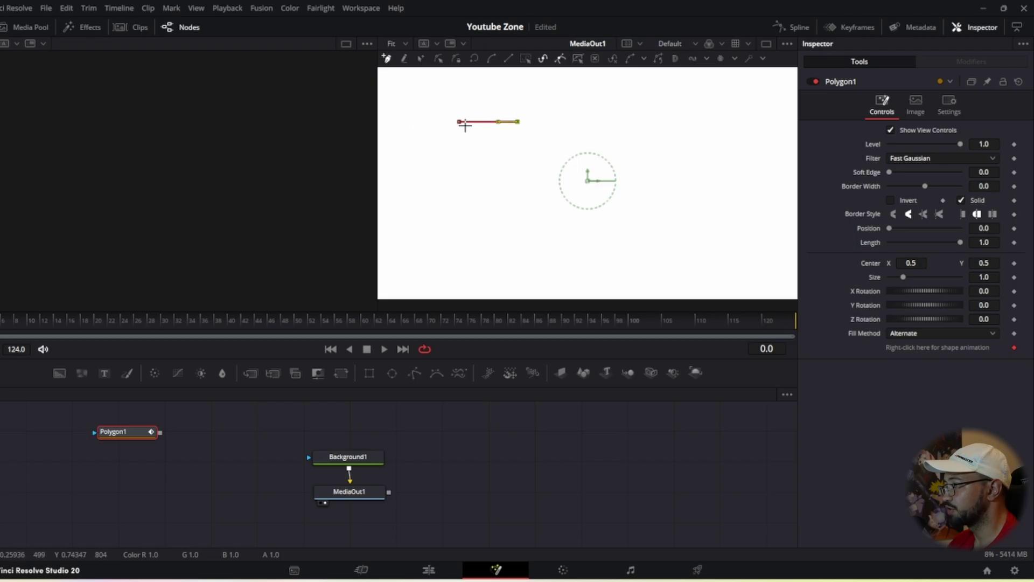
{"action": "left_click", "coordinate": [412, 227]}
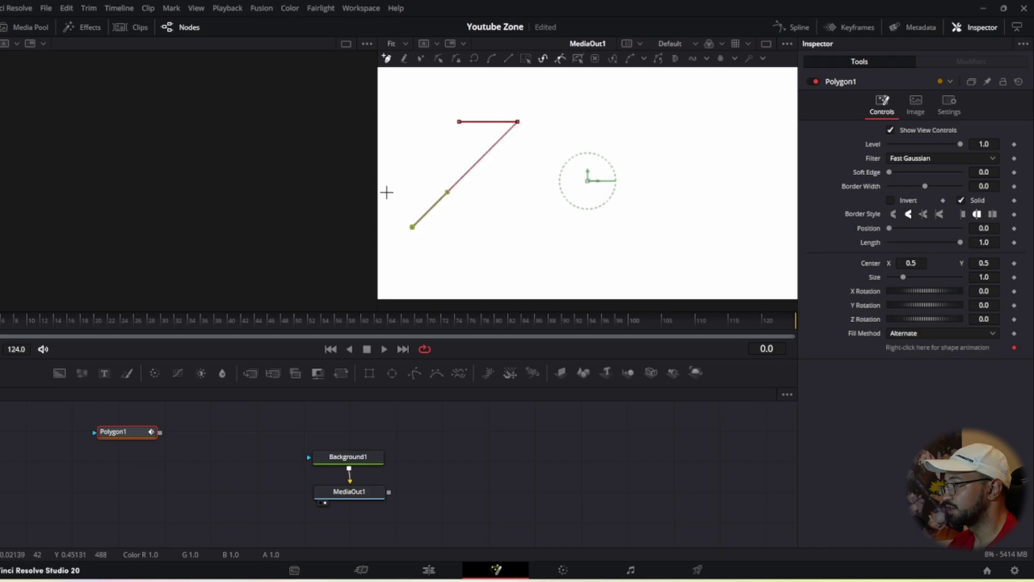
{"action": "left_click", "coordinate": [382, 197]}
{"action": "left_click", "coordinate": [460, 123]}
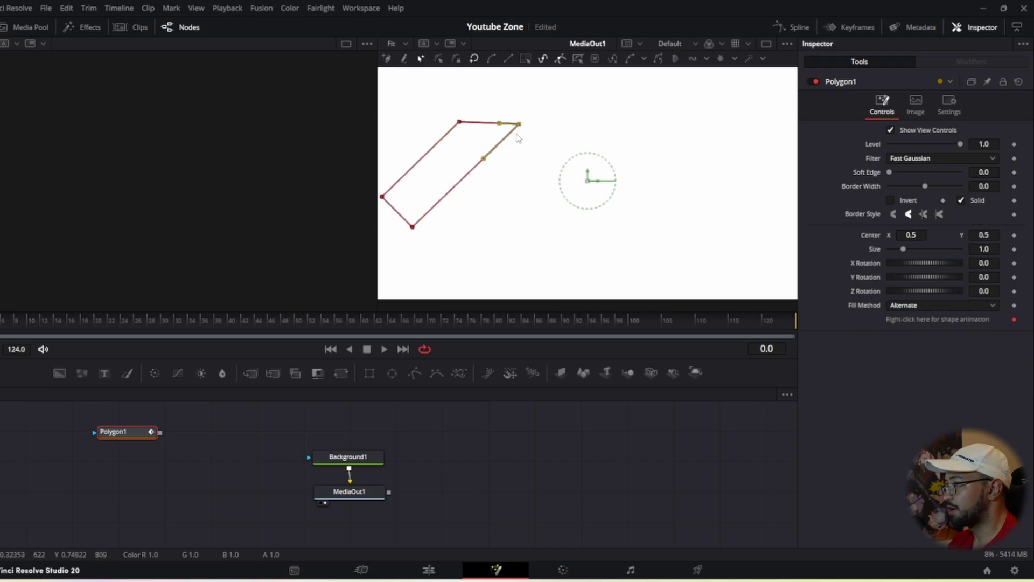
Adjust the polygon's four corner points into an even, narrow diagonal bar
{"action": "left_click_drag", "start_coordinate": [520, 125], "coordinate": [517, 143]}
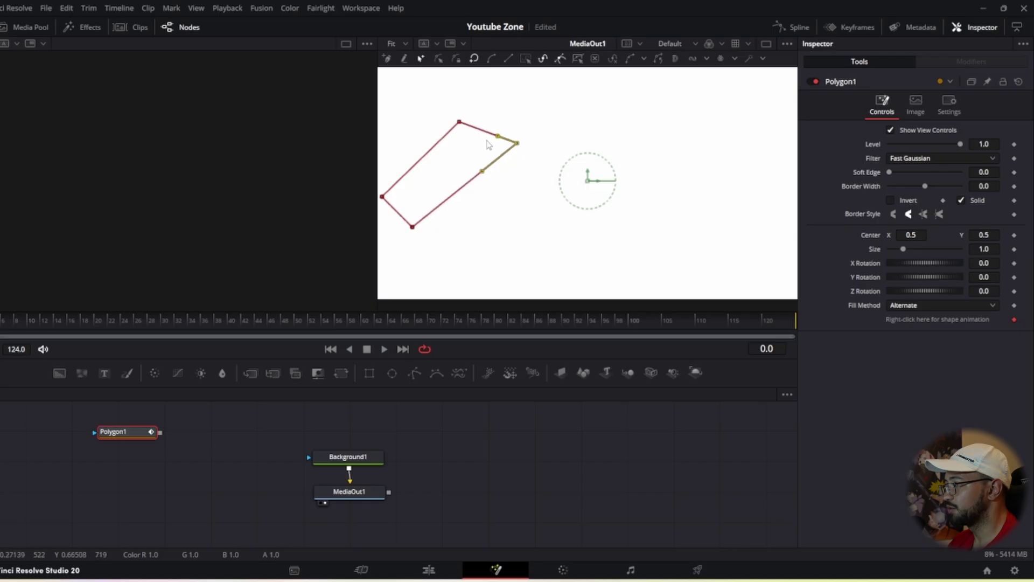
{"action": "left_click_drag", "start_coordinate": [465, 122], "coordinate": [495, 103]}
{"action": "left_click_drag", "start_coordinate": [412, 227], "coordinate": [414, 217]}
{"action": "left_click_drag", "start_coordinate": [385, 196], "coordinate": [391, 192]}
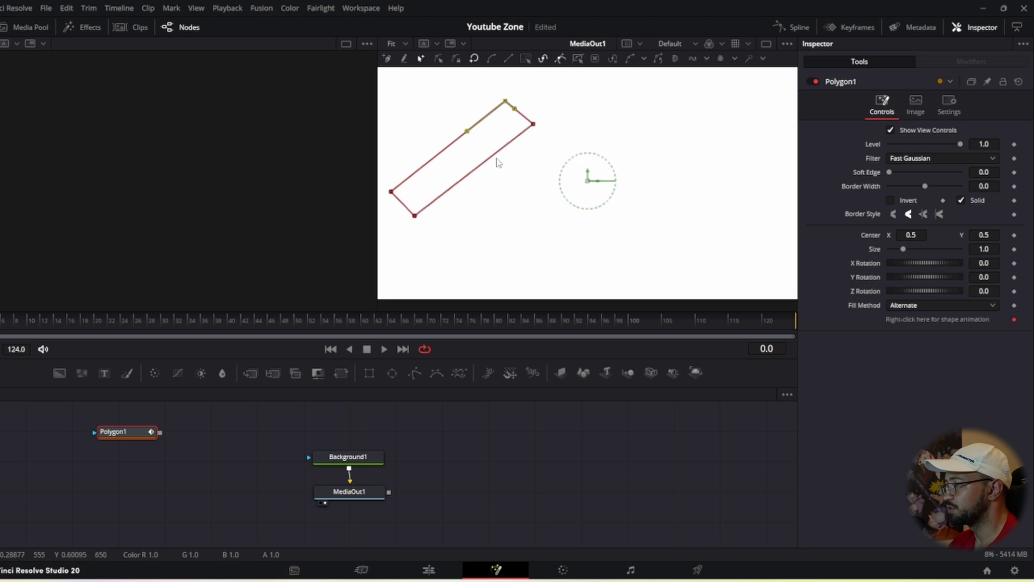
Rotate the polygon about 12.86 degrees around Z and connect Polygon1 to Background1 as its mask
{"action": "left_click_drag", "start_coordinate": [608, 161], "coordinate": [602, 160]}
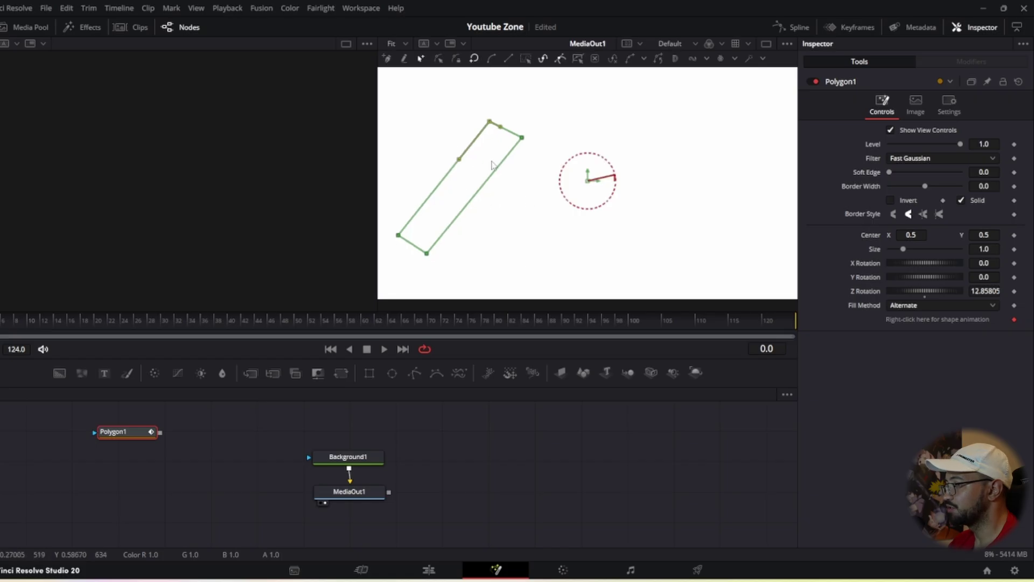
{"action": "left_click_drag", "start_coordinate": [183, 435], "coordinate": [348, 461]}
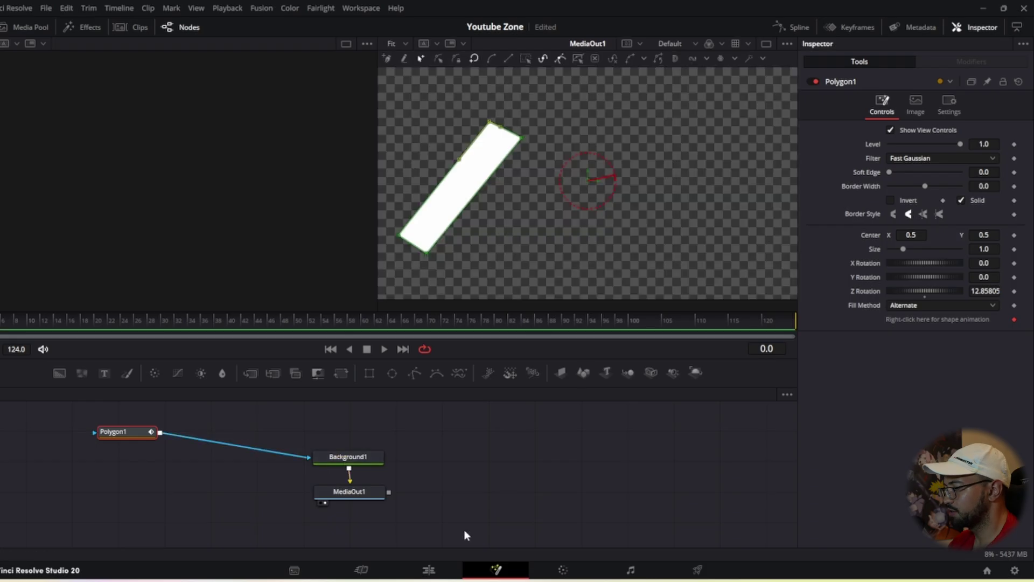
On the Edit page, set the Fusion composition's composite mode to Alpha and the top video clip's to Foreground
{"action": "left_click", "coordinate": [439, 575]}
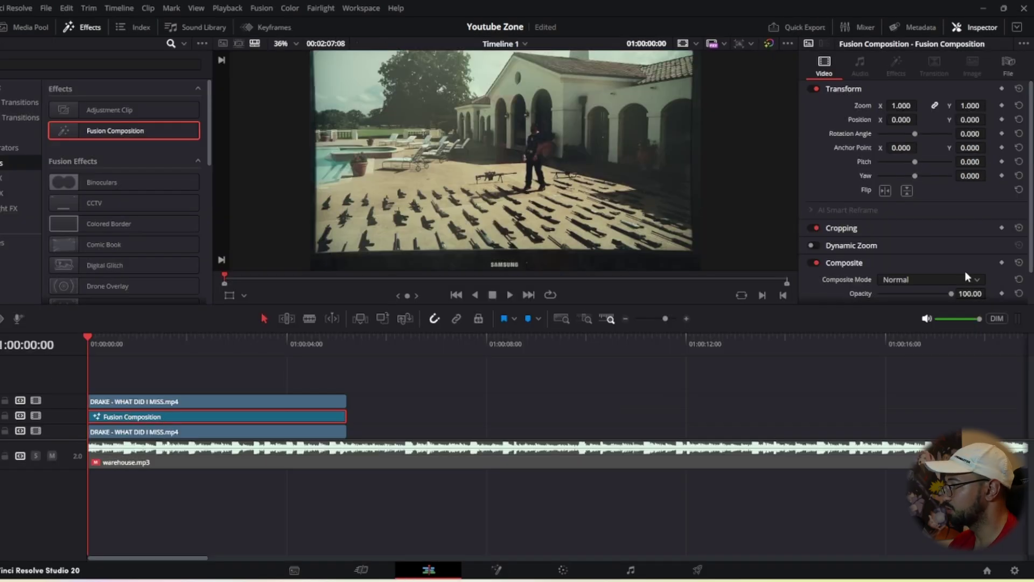
{"action": "left_click", "coordinate": [940, 277]}
{"action": "scroll", "coordinate": [927, 326], "scroll_direction": "down", "scroll_amount": 5}
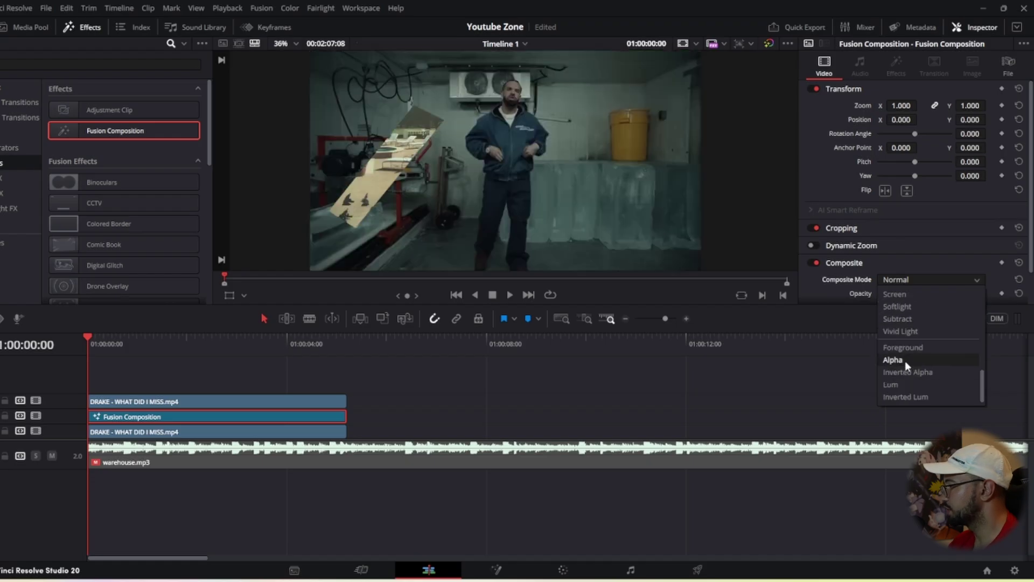
{"action": "left_click", "coordinate": [905, 361]}
{"action": "left_click", "coordinate": [151, 401]}
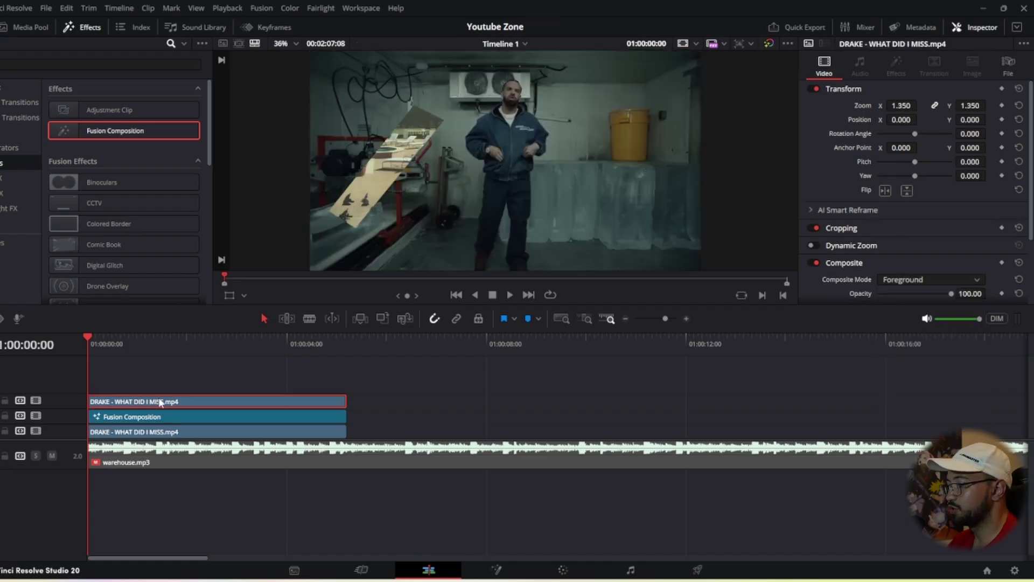
{"action": "left_click", "coordinate": [883, 278]}
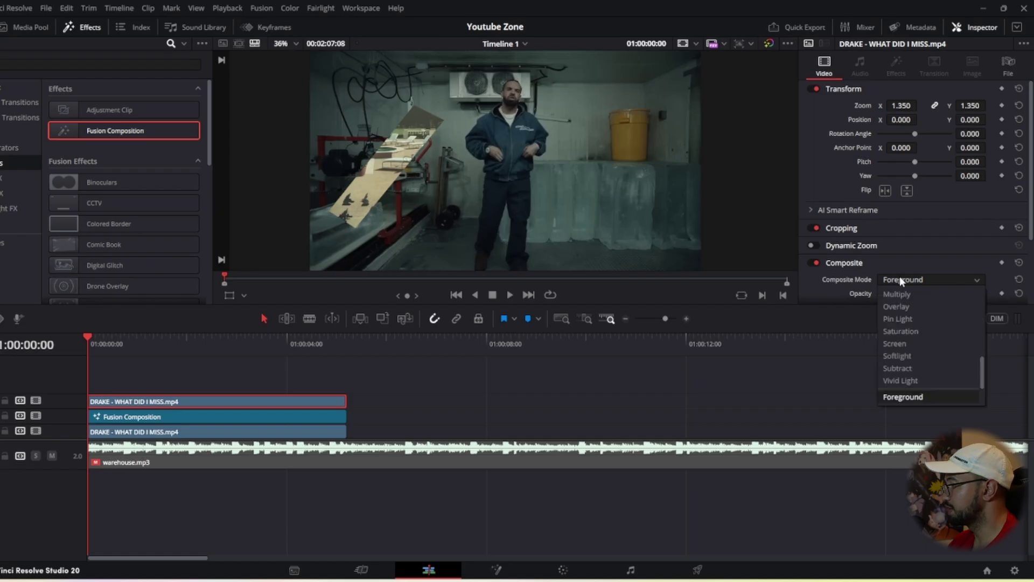
{"action": "left_click", "coordinate": [903, 398]}
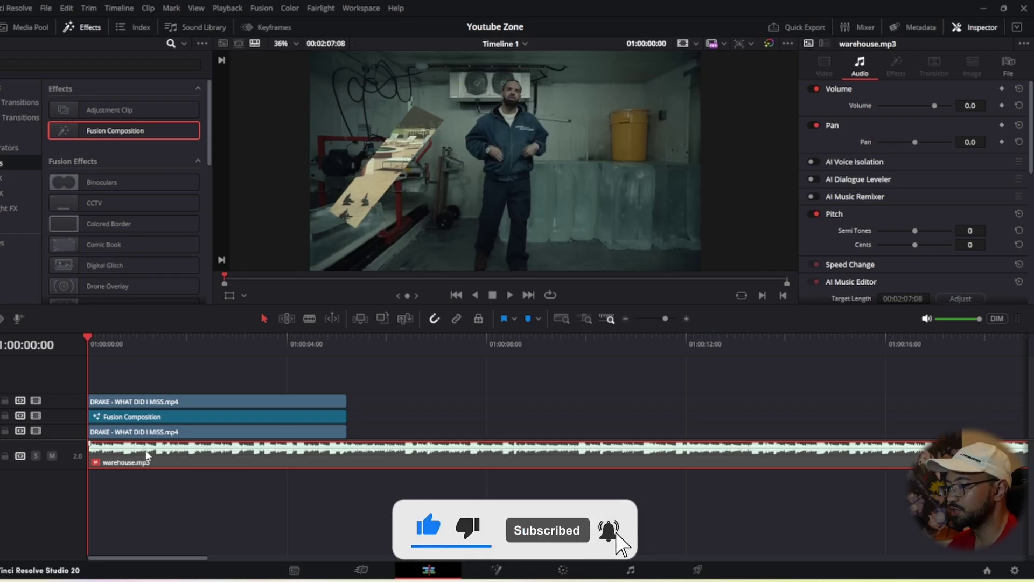
Enable the warehouse.mp3 audio clip and play and scrub the timeline to locate its beats up to 01:00:02:01
{"action": "key", "text": "d"}
{"action": "scroll", "coordinate": [186, 407], "scroll_direction": "up", "scroll_amount": 5}
{"action": "scroll", "coordinate": [192, 404], "scroll_direction": "up", "scroll_amount": 1}
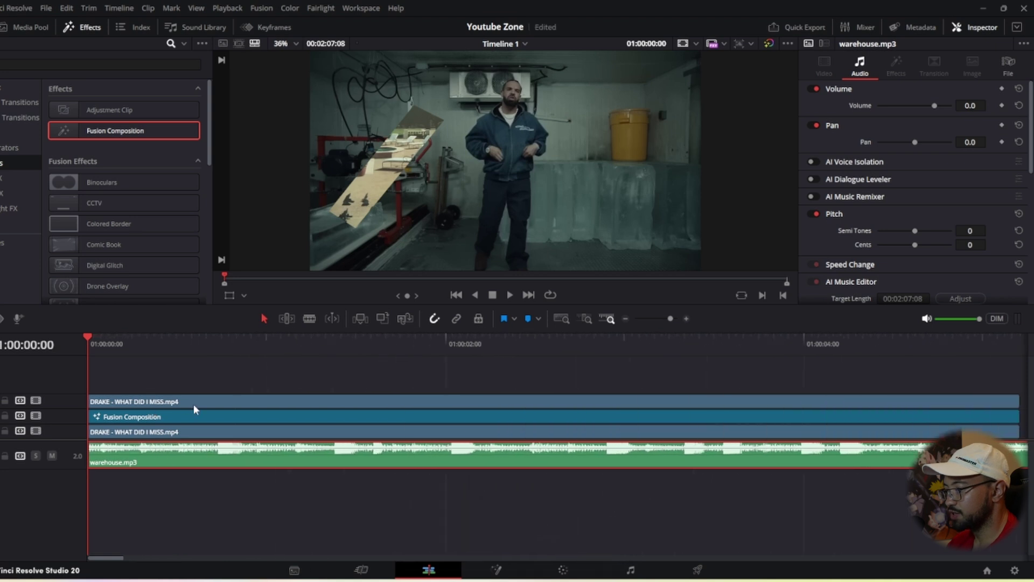
{"action": "key", "text": "space"}
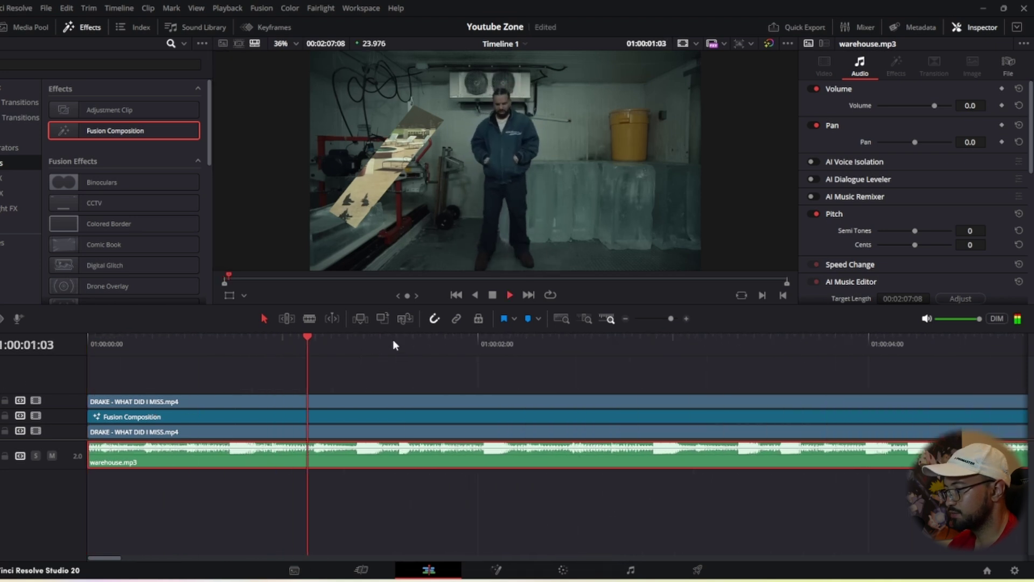
{"action": "left_click", "coordinate": [315, 366]}
{"action": "left_click", "coordinate": [224, 369]}
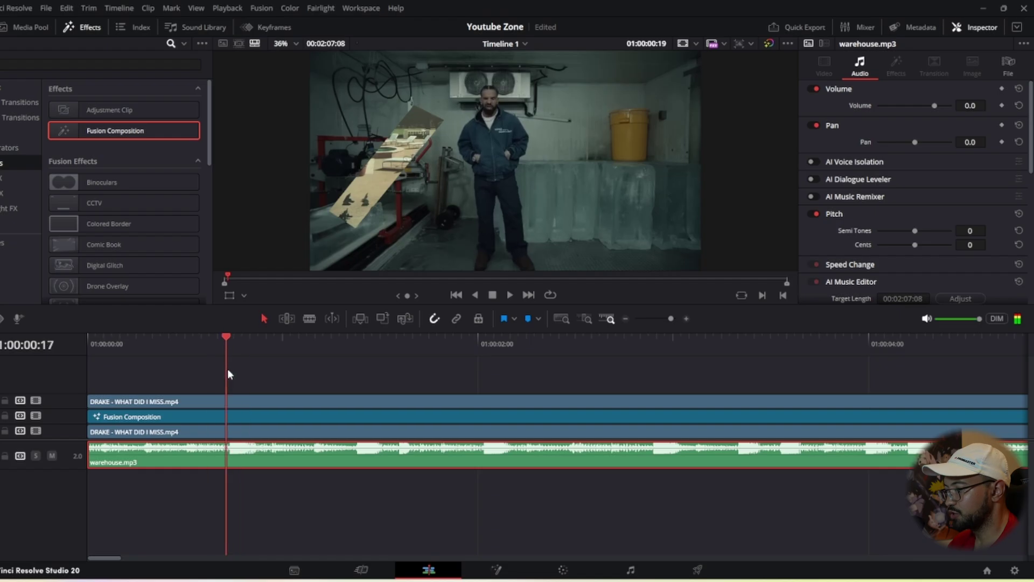
{"action": "left_click", "coordinate": [314, 377]}
{"action": "left_click", "coordinate": [357, 384]}
{"action": "left_click_drag", "start_coordinate": [357, 384], "coordinate": [488, 389]}
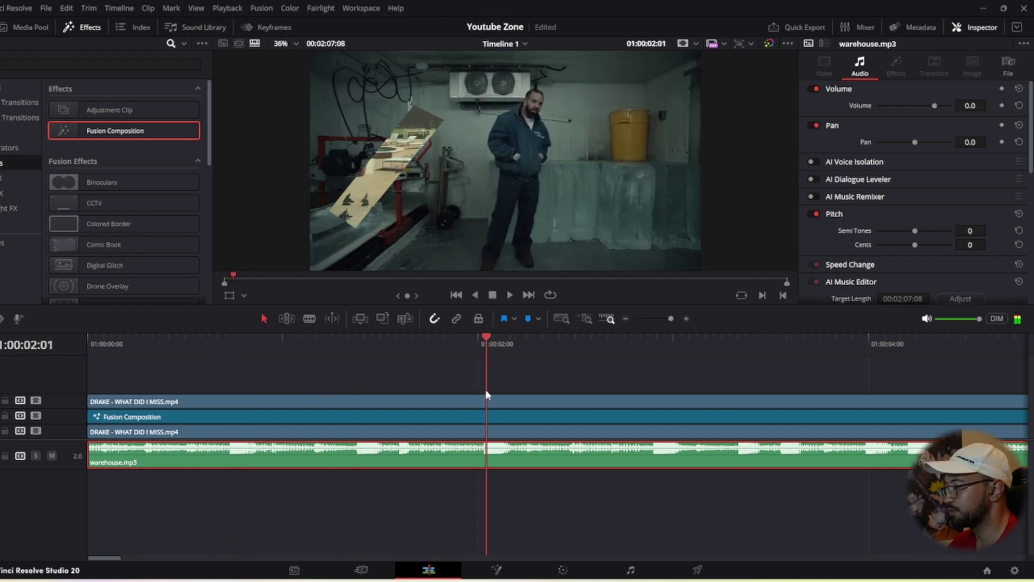
Trim the Fusion composition's start to the first beat at 01:00:00:17 and move the top video clip up to track 4
{"action": "left_click", "coordinate": [226, 416]}
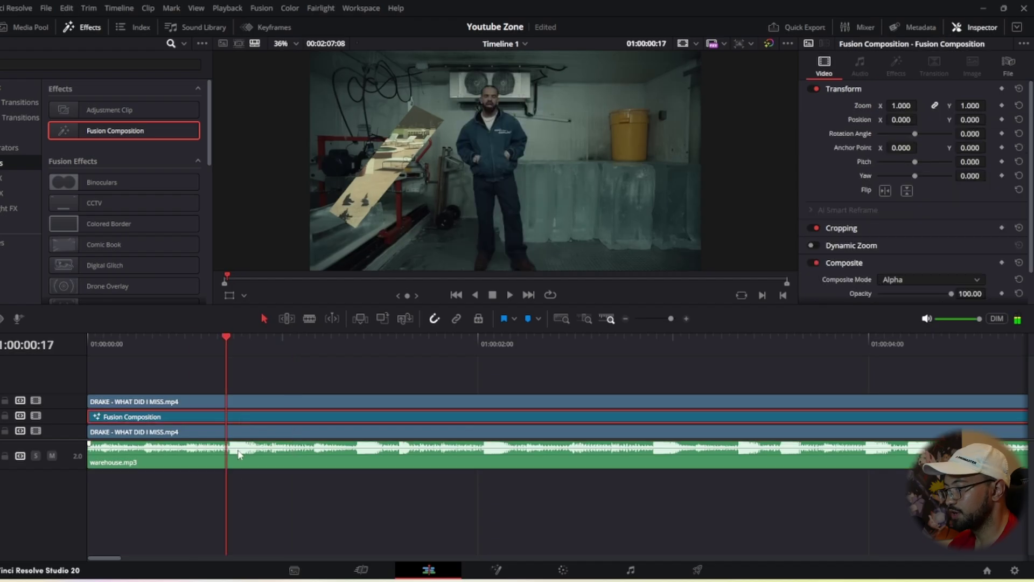
{"action": "left_click_drag", "start_coordinate": [136, 422], "coordinate": [275, 423]}
{"action": "left_click", "coordinate": [189, 403]}
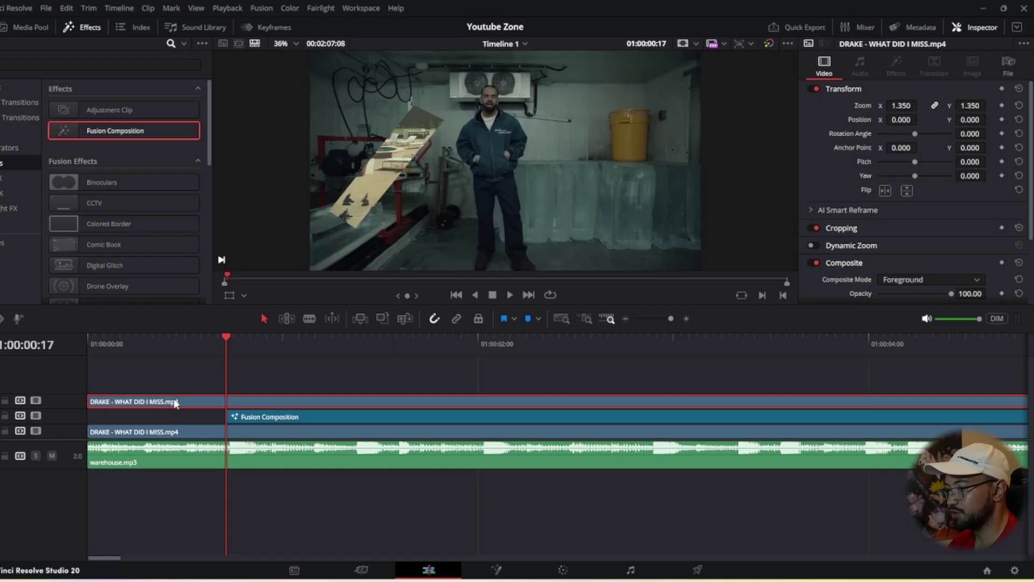
{"action": "left_click_drag", "start_coordinate": [175, 402], "coordinate": [166, 367]}
Duplicate the Fusion composition onto video track 3 and trim the copy's start to the beat at 01:00:01:09
{"action": "left_click", "coordinate": [297, 416]}
{"action": "key", "text": "space"}
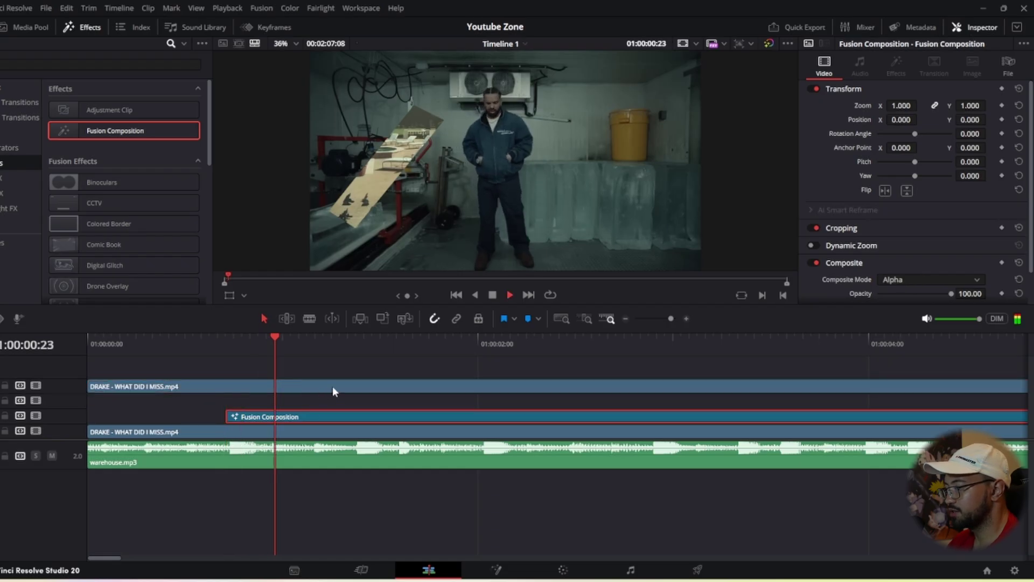
{"action": "left_click_drag", "start_coordinate": [387, 342], "coordinate": [355, 350]}
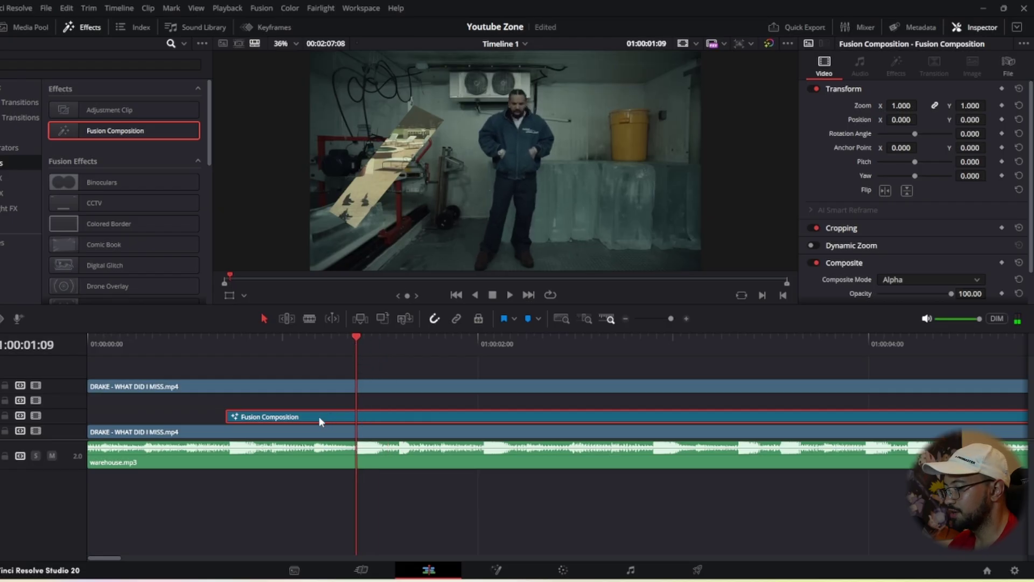
{"action": "left_click_drag", "start_coordinate": [301, 415], "coordinate": [301, 402]}
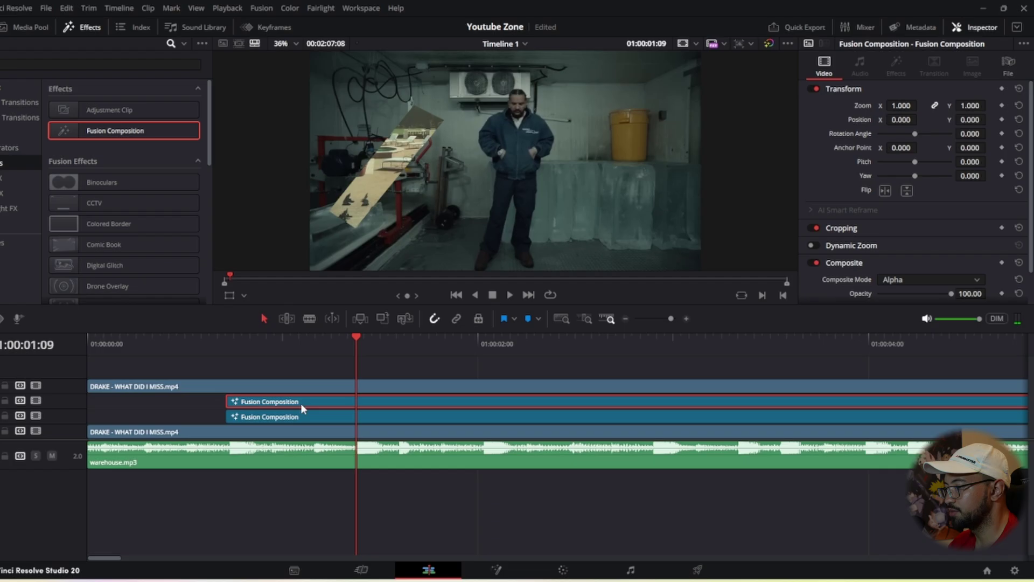
{"action": "left_click", "coordinate": [231, 398]}
{"action": "left_click_drag", "start_coordinate": [231, 399], "coordinate": [358, 401]}
Shift the duplicated Fusion composition sideways by setting its Position X to 383
{"action": "left_click", "coordinate": [381, 404]}
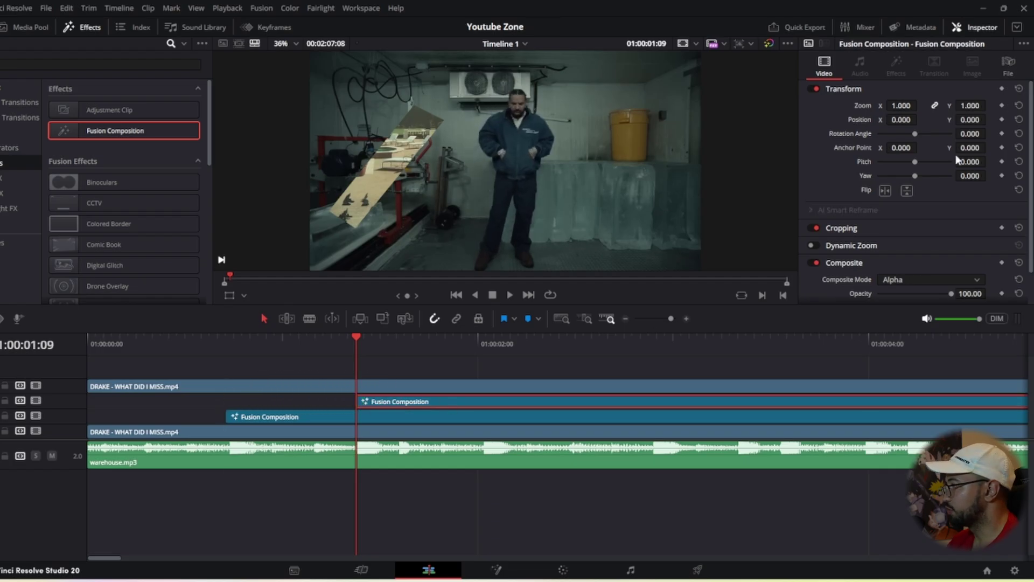
{"action": "left_click_drag", "start_coordinate": [901, 120], "coordinate": [920, 119]}
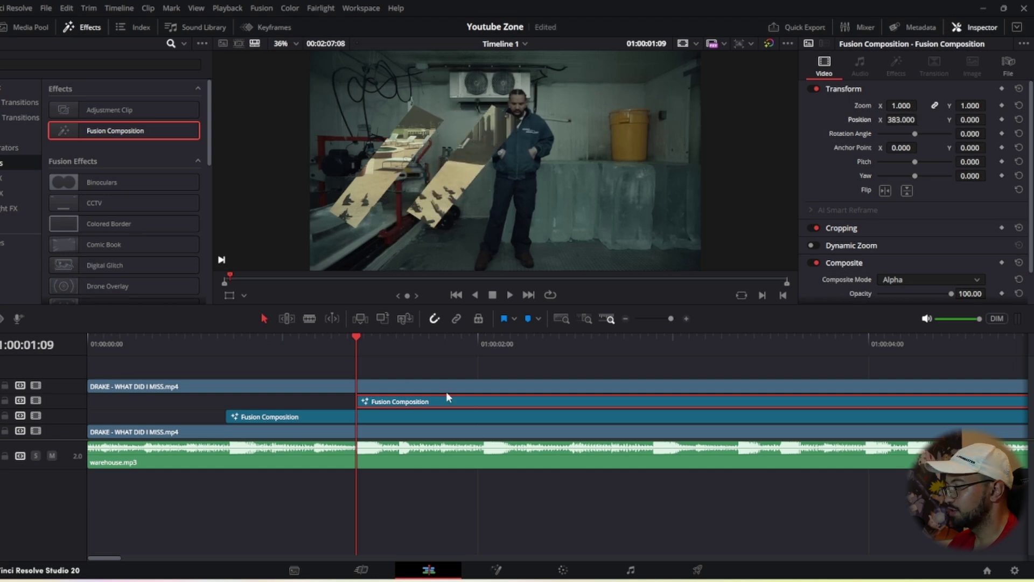
Place the playhead on the next beat at 01:00:02:01 and move the top video clip up to track 5
{"action": "key", "text": "space"}
{"action": "left_click_drag", "start_coordinate": [540, 341], "coordinate": [483, 361]}
{"action": "left_click", "coordinate": [397, 387]}
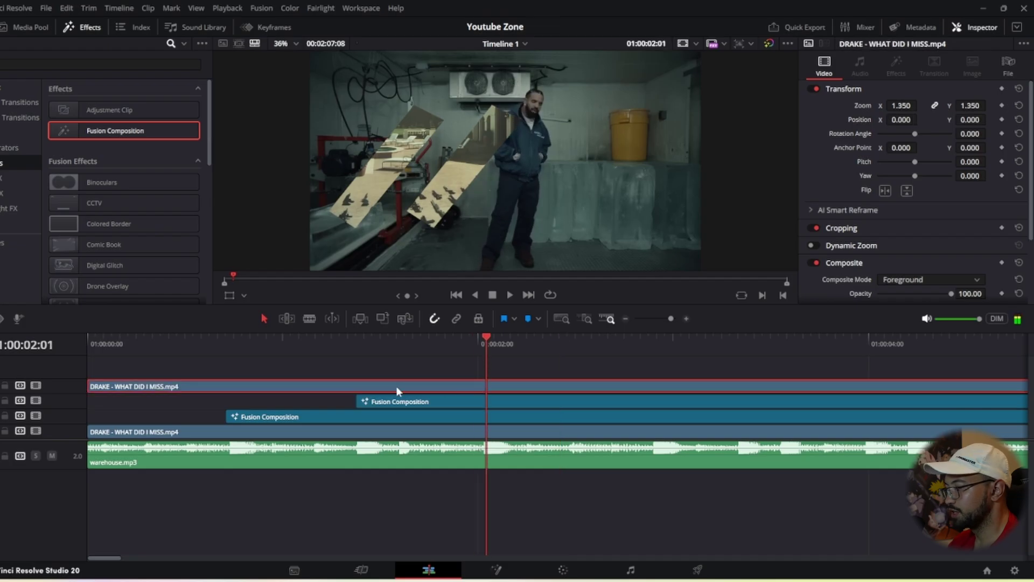
{"action": "key", "text": "alt+Up"}
Duplicate the track 3 Fusion composition onto track 4, trim its start to 01:00:02:01, and set its Position X to 767
{"action": "left_click", "coordinate": [423, 403]}
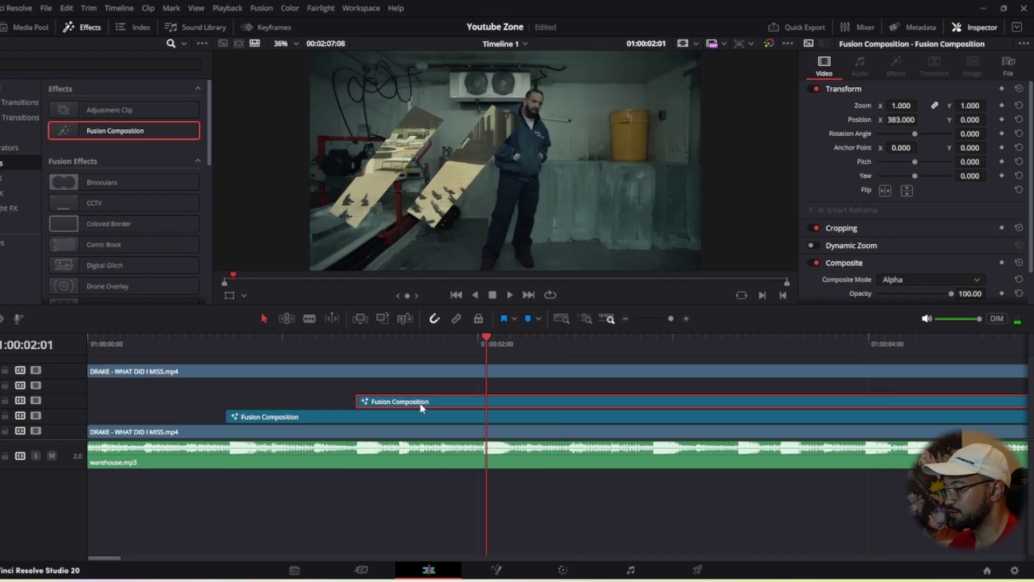
{"action": "left_click_drag", "start_coordinate": [425, 403], "coordinate": [426, 394]}
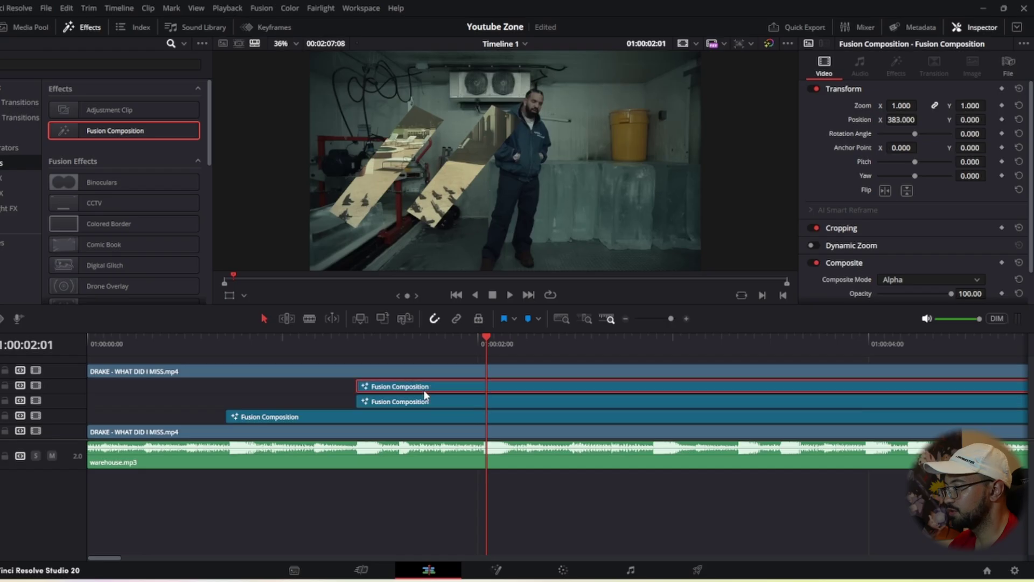
{"action": "left_click_drag", "start_coordinate": [360, 389], "coordinate": [488, 386]}
{"action": "left_click_drag", "start_coordinate": [919, 119], "coordinate": [970, 119]}
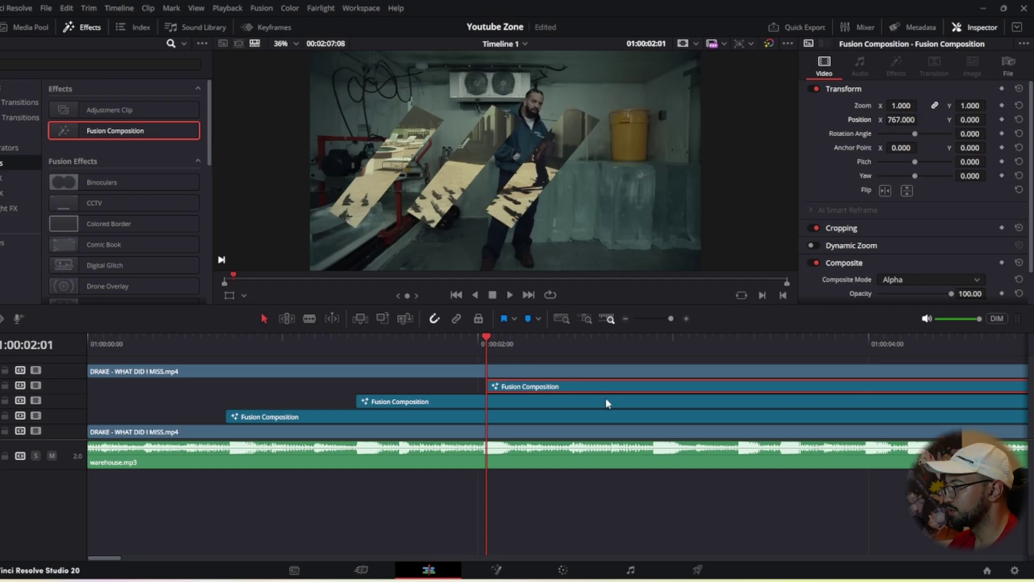
Move the top video clip up to track 6 and duplicate the Fusion composition onto track 5, starting at the 01:00:02:21 beat
{"action": "left_click", "coordinate": [649, 342]}
{"action": "left_click", "coordinate": [557, 374]}
{"action": "left_click_drag", "start_coordinate": [504, 367], "coordinate": [506, 357]}
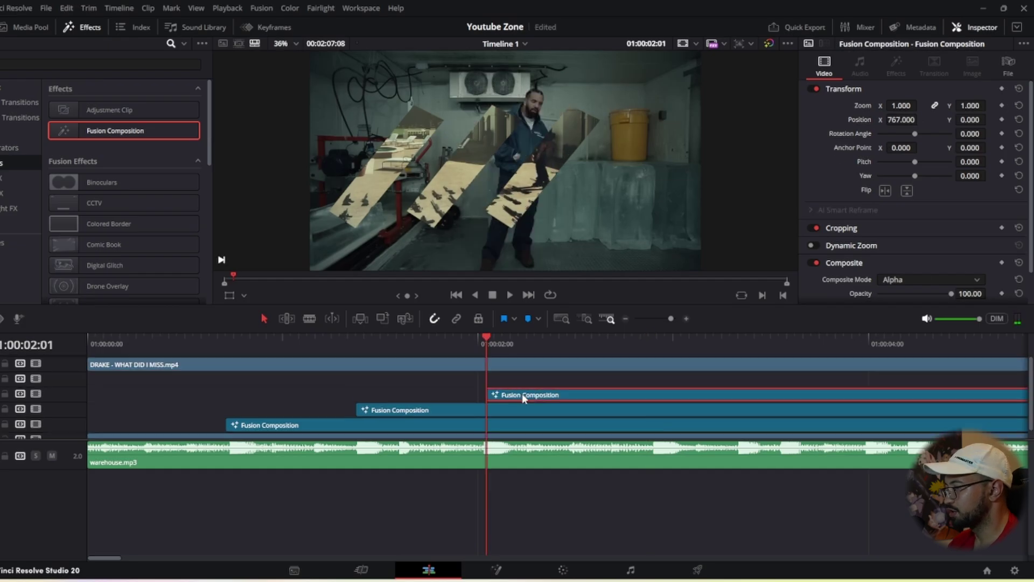
{"action": "left_click_drag", "start_coordinate": [522, 394], "coordinate": [689, 377]}
{"action": "key", "text": "space"}
Set the track 5 Fusion composition's Position X to 1182 and play back the bars from 01:00:00:17
{"action": "left_click_drag", "start_coordinate": [902, 120], "coordinate": [921, 117]}
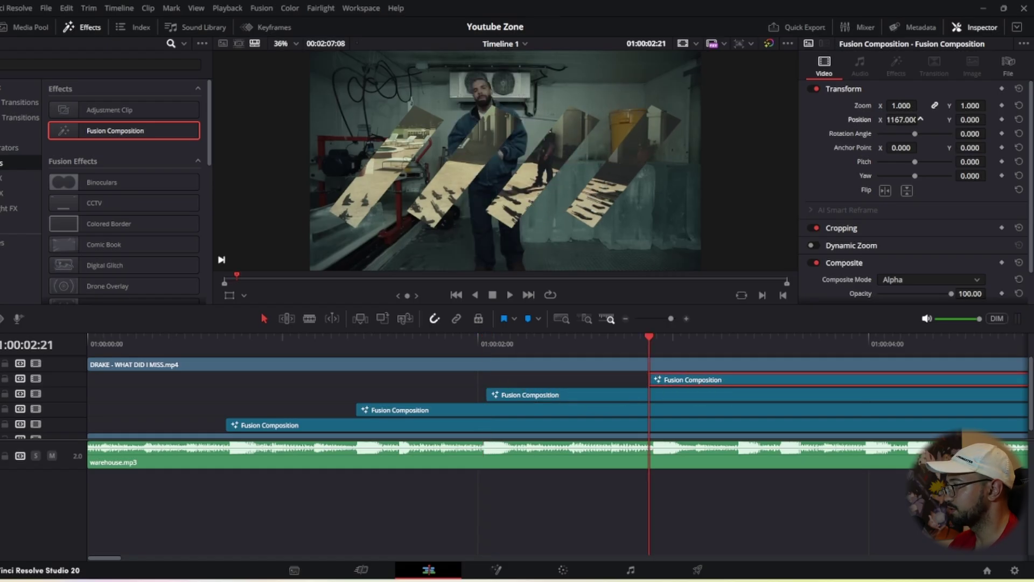
{"action": "left_click_drag", "start_coordinate": [267, 340], "coordinate": [228, 363]}
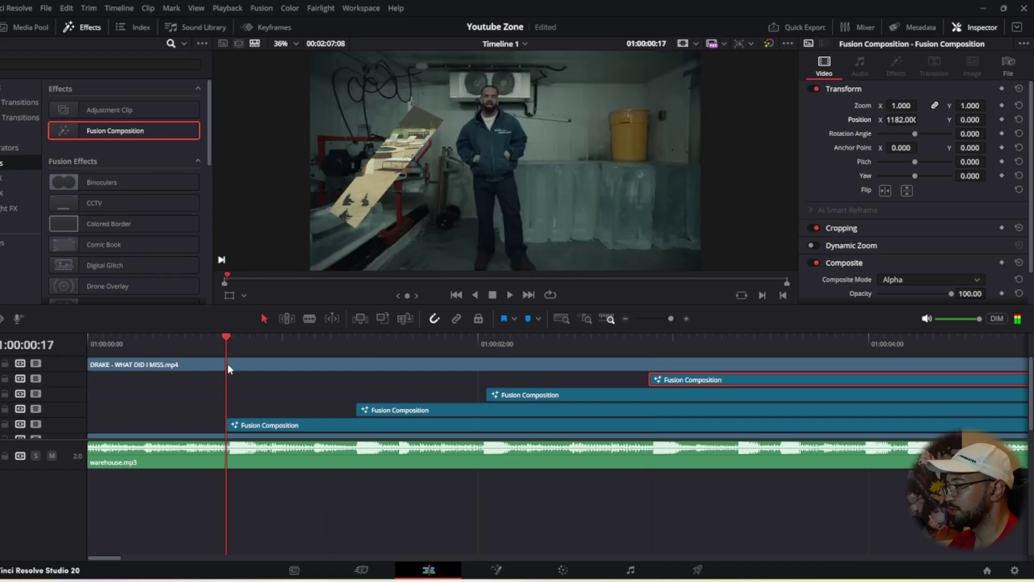
{"action": "key", "text": "space"}
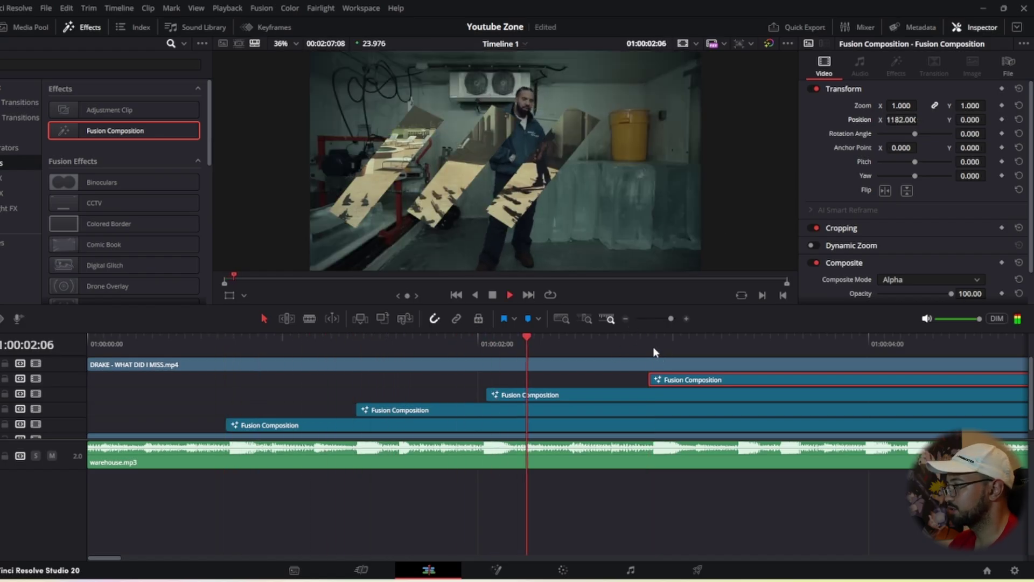
{"action": "left_click", "coordinate": [632, 344]}
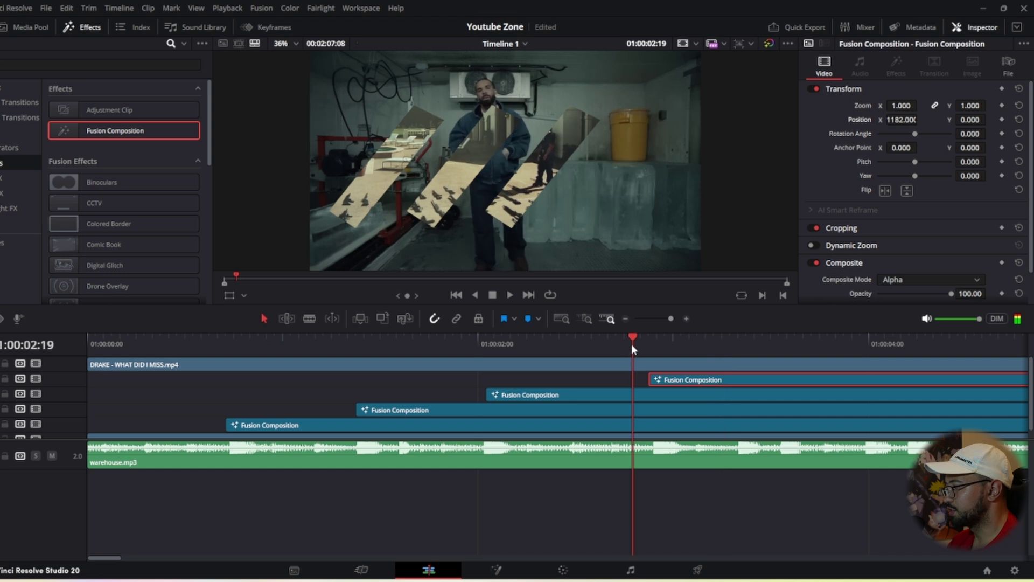
Split the four Fusion compositions and the bottom video clip at the 01:00:03:08 beat
{"action": "left_click_drag", "start_coordinate": [631, 341], "coordinate": [736, 351]}
{"action": "scroll", "coordinate": [757, 384], "scroll_direction": "down", "scroll_amount": 1}
{"action": "left_click", "coordinate": [758, 386], "text": "ctrl"}
{"action": "left_click", "coordinate": [758, 403], "text": "ctrl"}
{"action": "left_click", "coordinate": [759, 418], "text": "ctrl"}
{"action": "left_click", "coordinate": [760, 433], "text": "ctrl"}
{"action": "key", "text": "ctrl+b"}
Disable the four Fusion composition segments that follow the cut at 01:00:03:08
{"action": "left_click", "coordinate": [759, 372]}
{"action": "key", "text": "d"}
{"action": "left_click", "coordinate": [762, 387]}
{"action": "key", "text": "d"}
{"action": "left_click", "coordinate": [764, 401]}
{"action": "key", "text": "d"}
{"action": "left_click", "coordinate": [766, 417]}
{"action": "key", "text": "d"}
Play back and scrub the bar transition through the cut, ending with the playhead at 01:00:03:08
{"action": "key", "text": "Up"}
{"action": "key", "text": "Up"}
{"action": "key", "text": "Up"}
{"action": "key", "text": "Up"}
{"action": "key", "text": "space"}
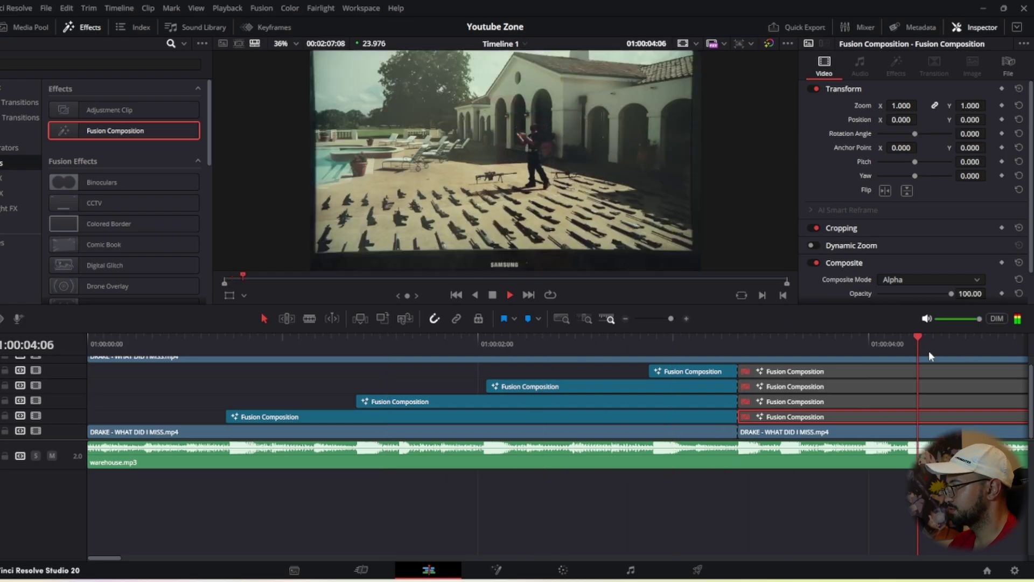
{"action": "left_click_drag", "start_coordinate": [991, 344], "coordinate": [212, 374]}
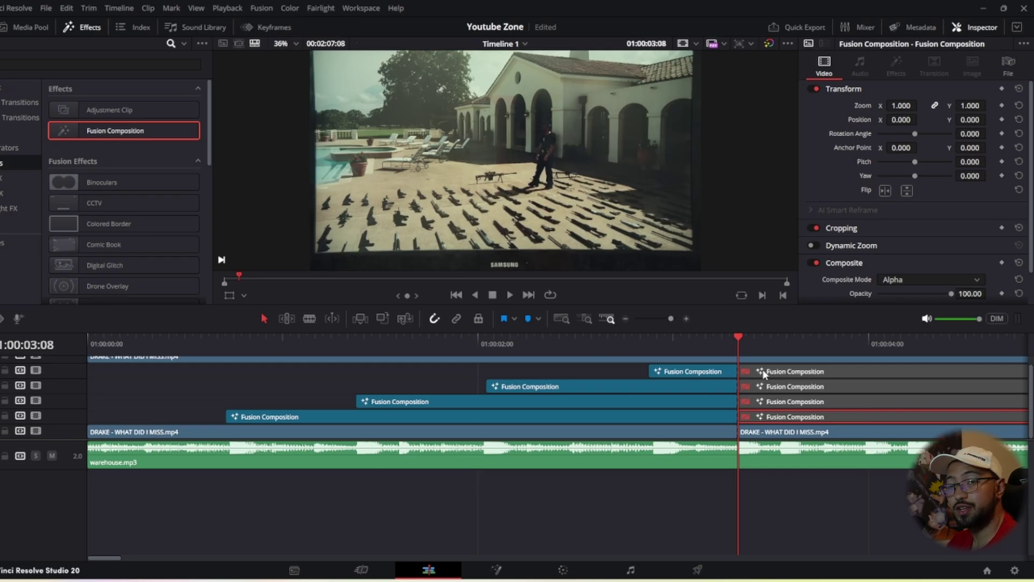
Re-enable the track 5 Fusion composition segment after the cut and open it on the Fusion page
{"action": "left_click", "coordinate": [765, 371]}
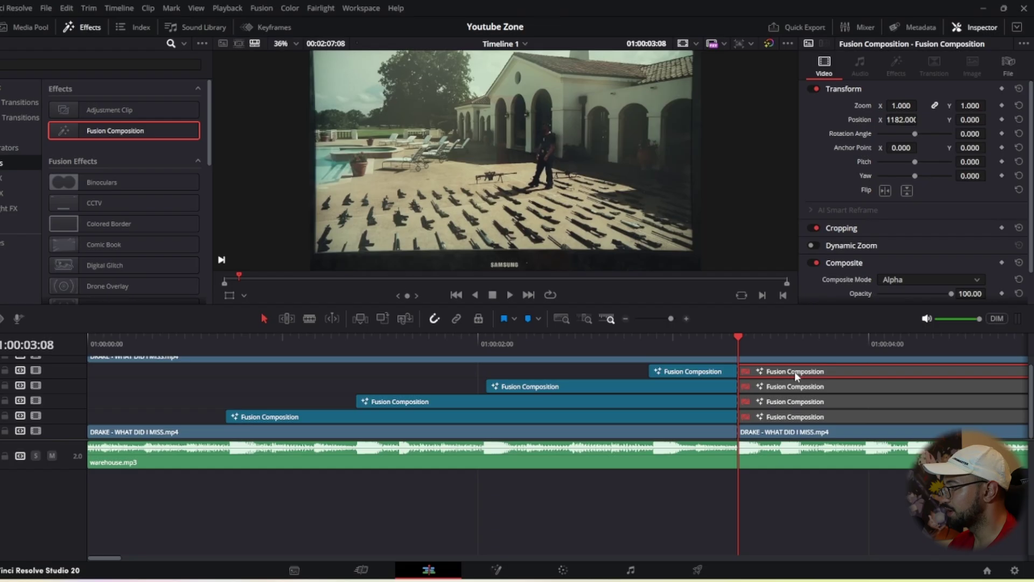
{"action": "right_click", "coordinate": [786, 372]}
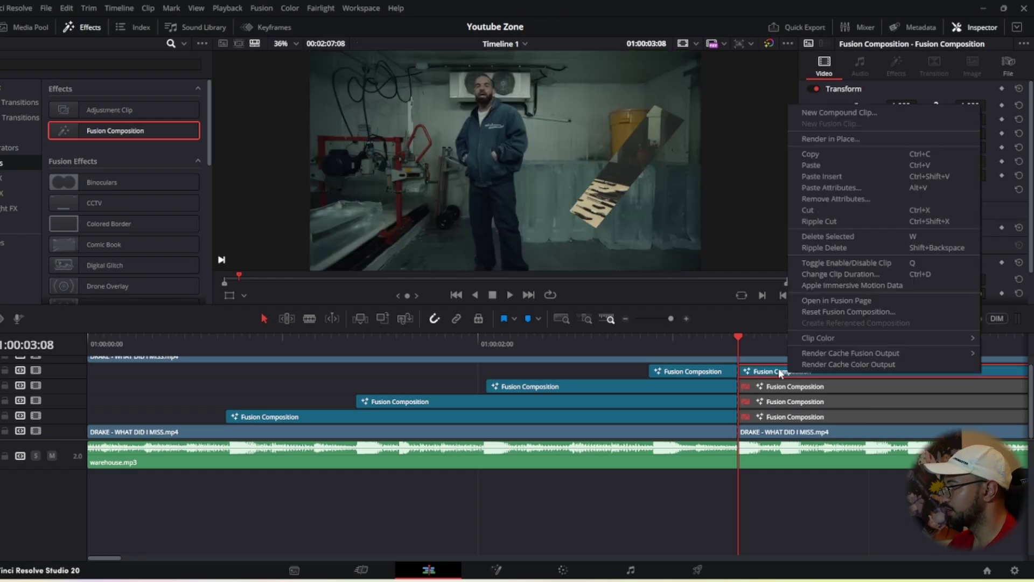
{"action": "left_click", "coordinate": [848, 301]}
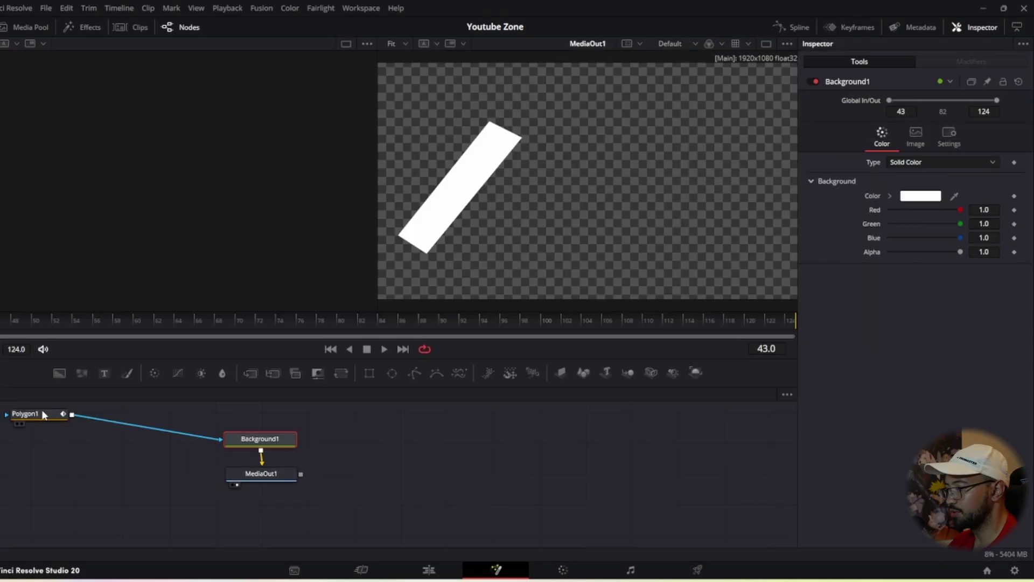
Replace the Polygon1 mask with an Ellipse mask connected to Background1
{"action": "left_click_drag", "start_coordinate": [43, 414], "coordinate": [583, 442]}
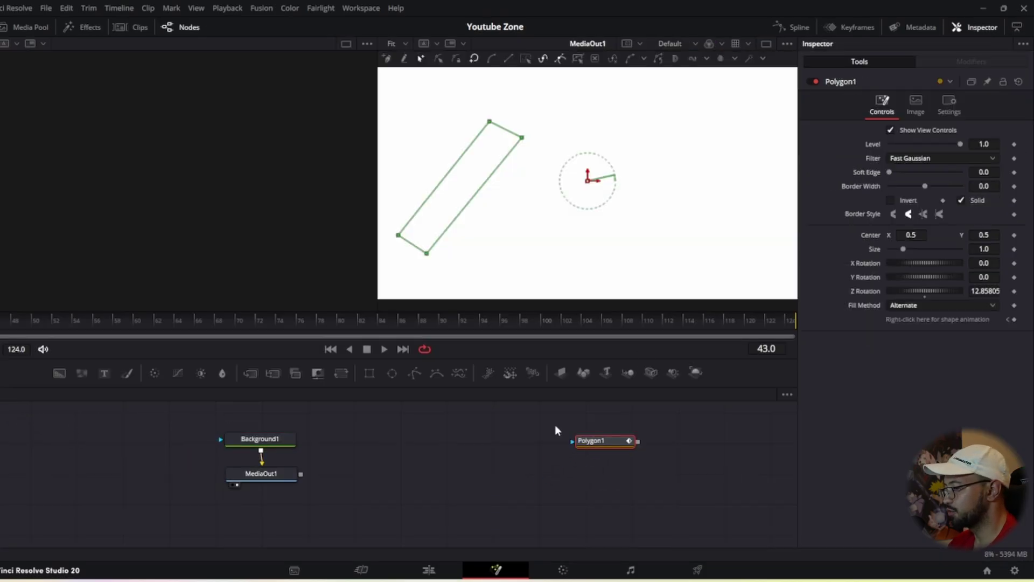
{"action": "key", "text": "Delete"}
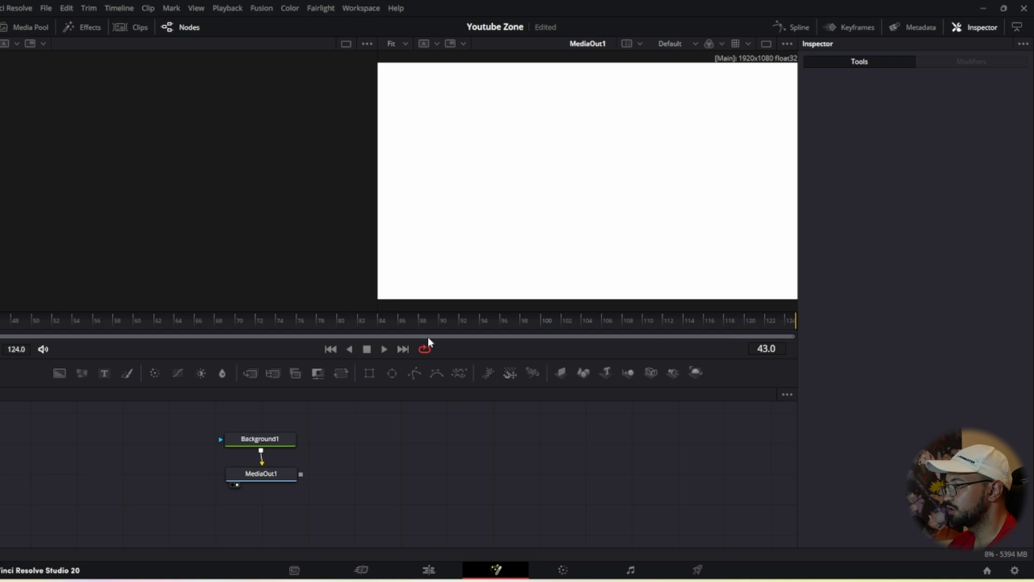
{"action": "left_click", "coordinate": [392, 373]}
{"action": "left_click_drag", "start_coordinate": [487, 425], "coordinate": [273, 442]}
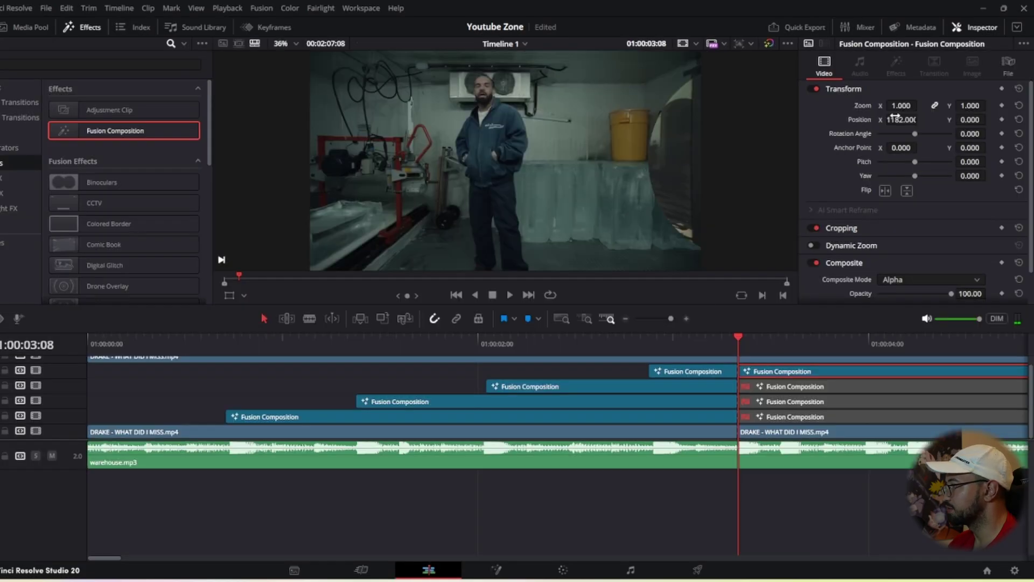
Centre the circle composition by setting its Position X to -11 on the Edit page, and reduce its zoom
{"action": "left_click_drag", "start_coordinate": [895, 117], "coordinate": [753, 398]}
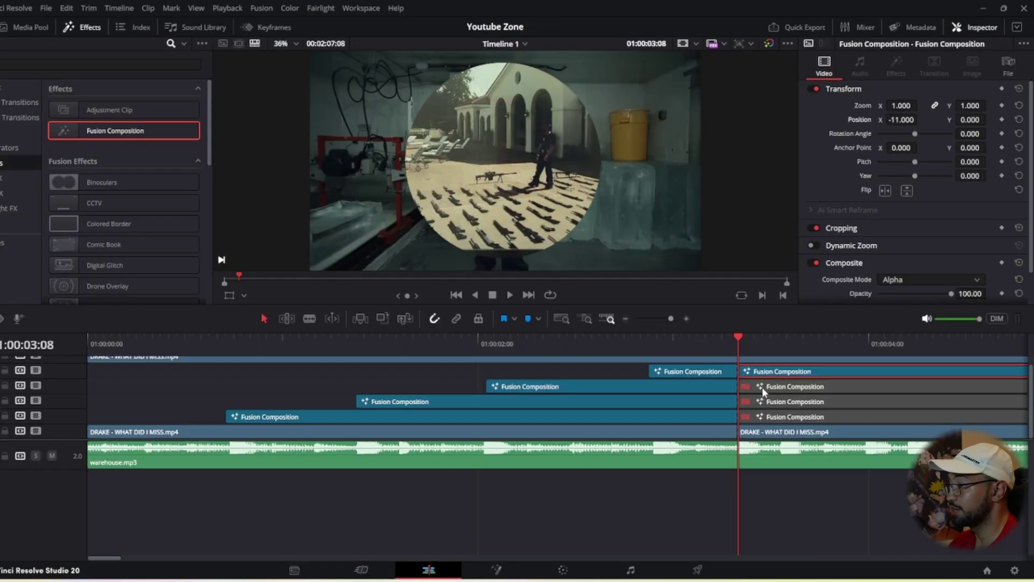
{"action": "left_click_drag", "start_coordinate": [972, 105], "coordinate": [927, 105]}
Split the circle composition at the next beat after 01:00:03:08 and set the following segment's zoom to 0.940
{"action": "left_click_drag", "start_coordinate": [747, 344], "coordinate": [781, 345]}
{"action": "left_click", "coordinate": [796, 452]}
{"action": "left_click", "coordinate": [782, 371]}
{"action": "key", "text": "ctrl+b"}
{"action": "left_click", "coordinate": [812, 373]}
{"action": "left_click_drag", "start_coordinate": [972, 105], "coordinate": [1000, 105]}
{"action": "left_click", "coordinate": [869, 344]}
{"action": "left_click_drag", "start_coordinate": [989, 105], "coordinate": [997, 105]}
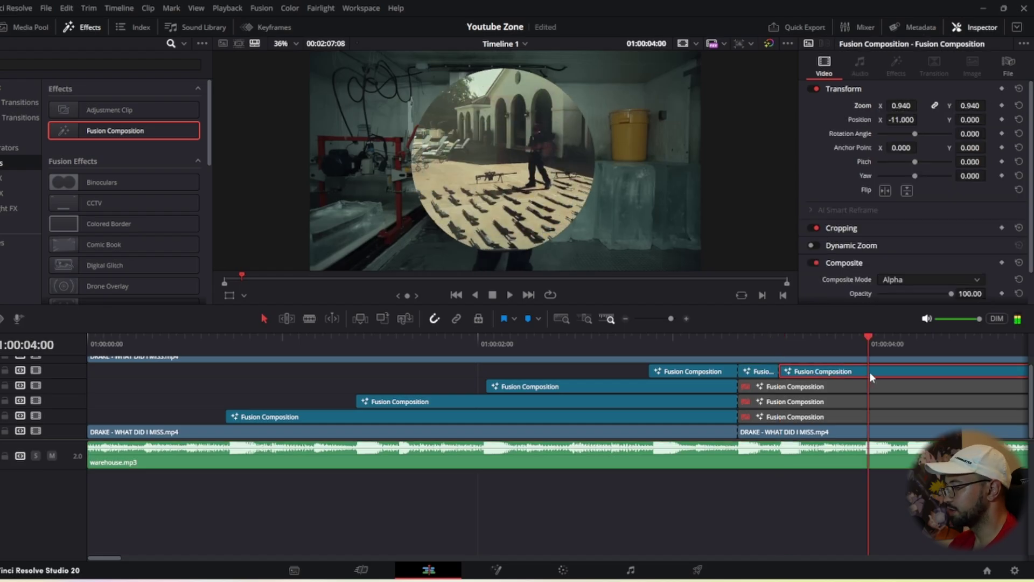
Split the circle composition at 01:00:04:00 and enlarge the following segment to a zoom of 1.450
{"action": "key", "text": "ctrl+b"}
{"action": "left_click", "coordinate": [887, 372]}
{"action": "left_click_drag", "start_coordinate": [997, 105], "coordinate": [998, 105]}
Split the circle composition at 01:00:04:05 and enlarge the last segment to a zoom of 2.770
{"action": "left_click", "coordinate": [909, 344]}
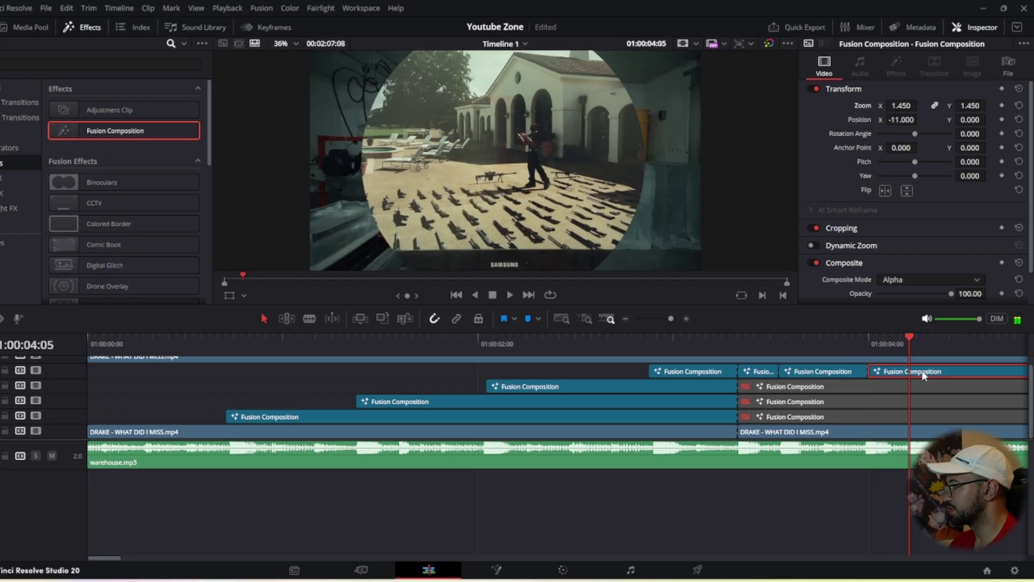
{"action": "key", "text": "ctrl+b"}
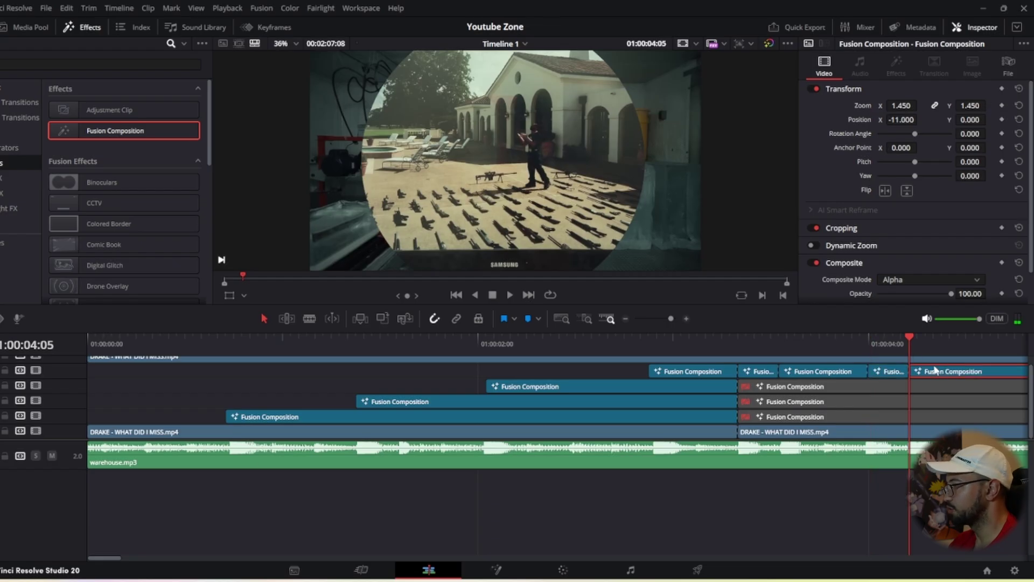
{"action": "left_click_drag", "start_coordinate": [971, 105], "coordinate": [1031, 105]}
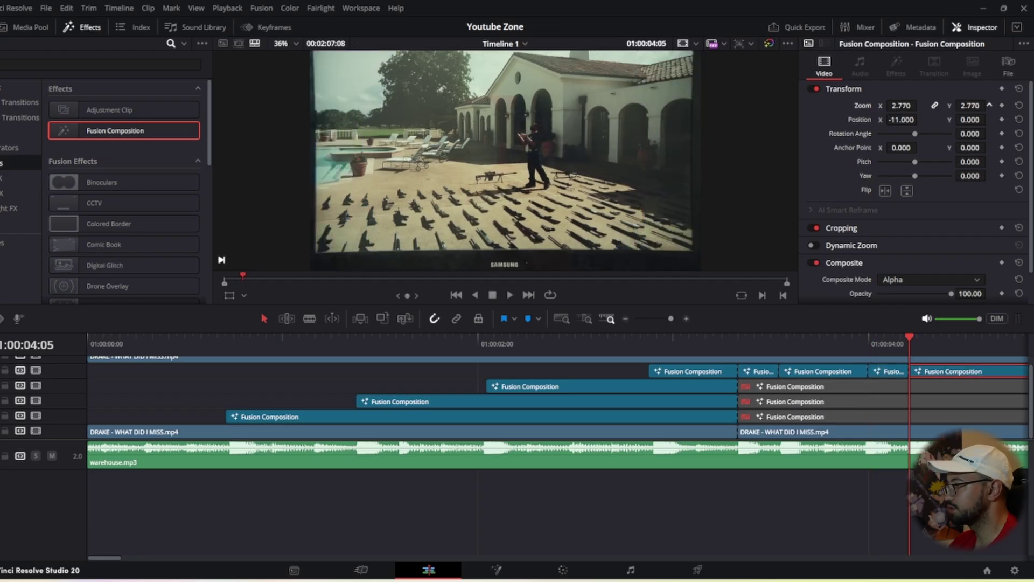